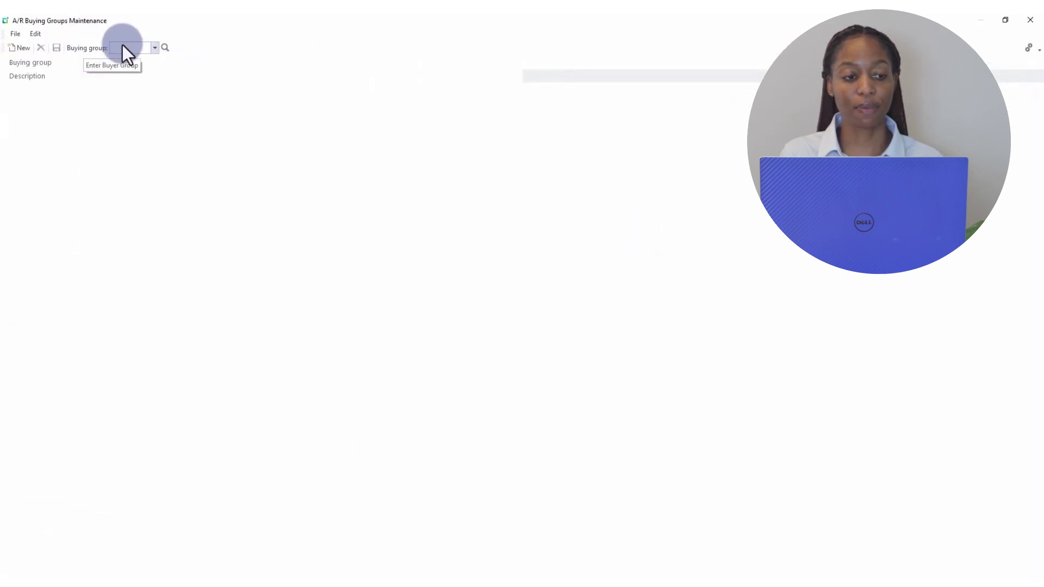
Create buying group GF with the description Garden Furniture, save it and close the buying groups maintenance
click(122, 46)
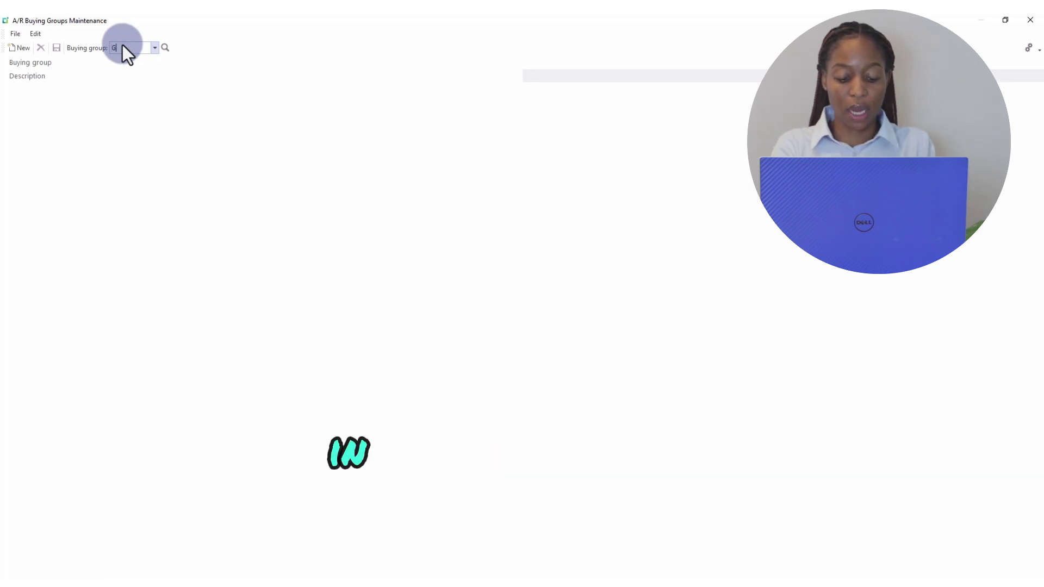
text(GF)
key(Tab)
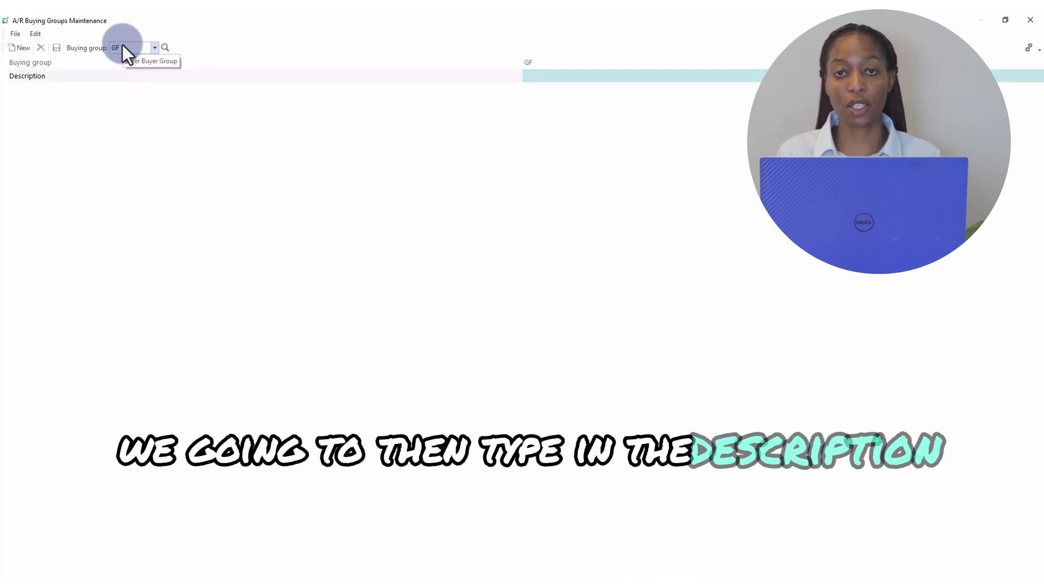
text(garden)
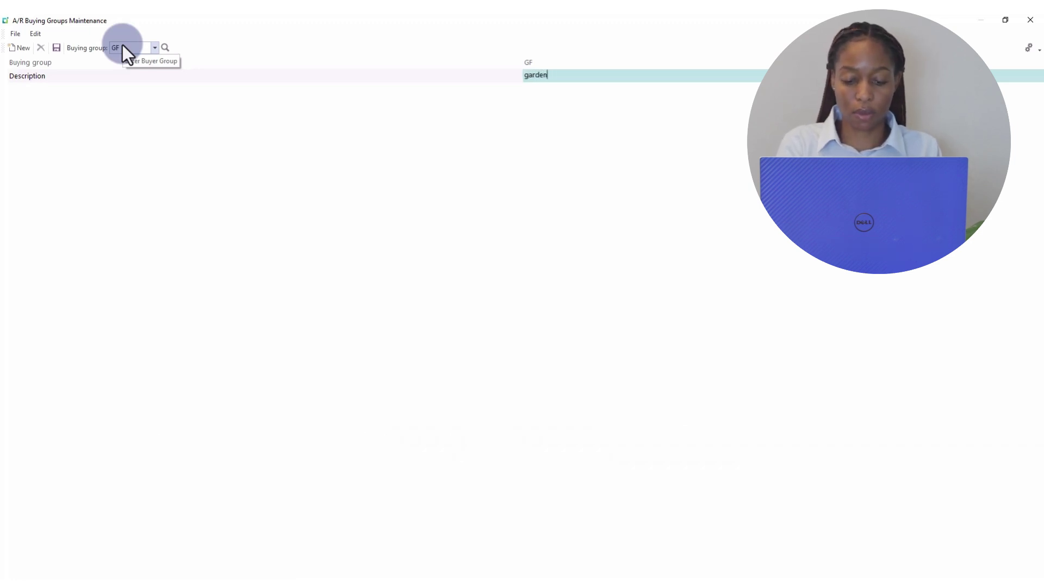
text(Ga)
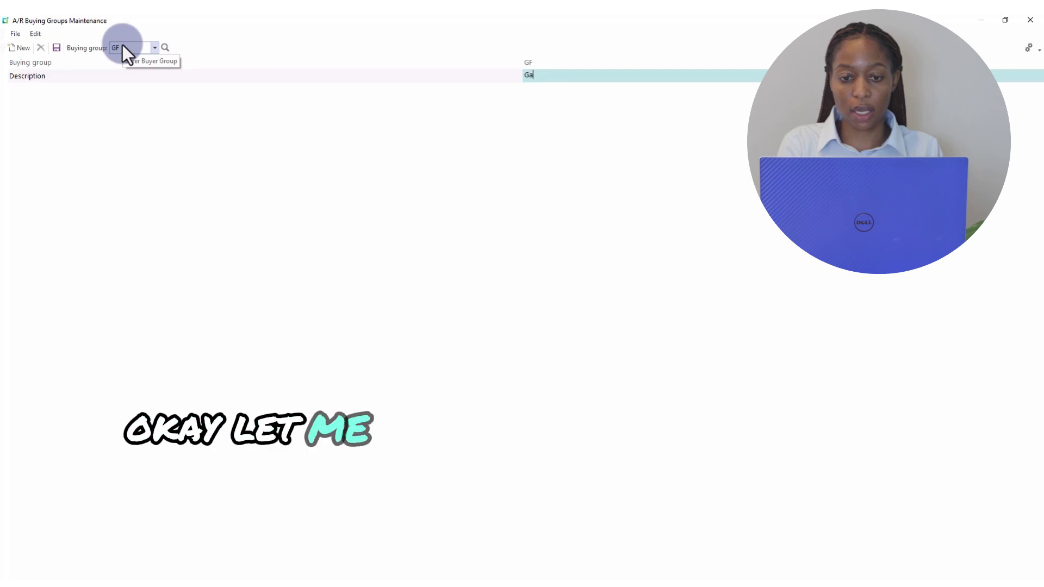
text(rd)
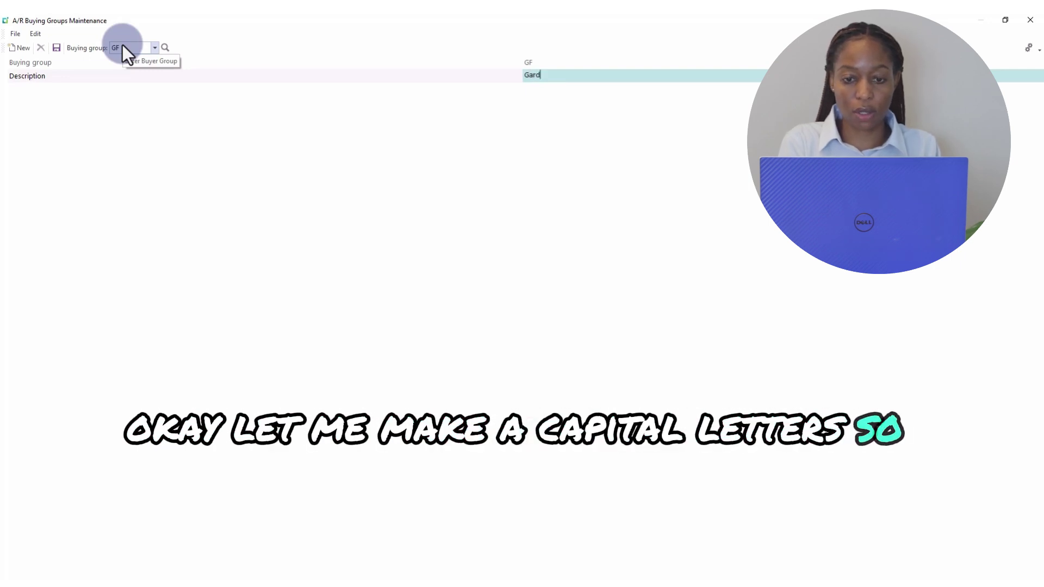
text(en F)
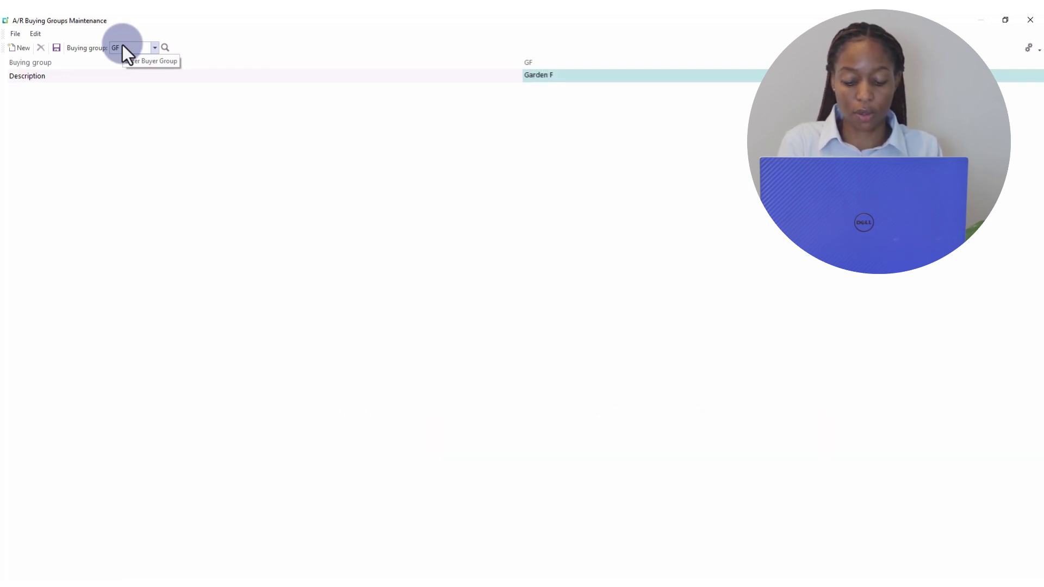
text(urniture)
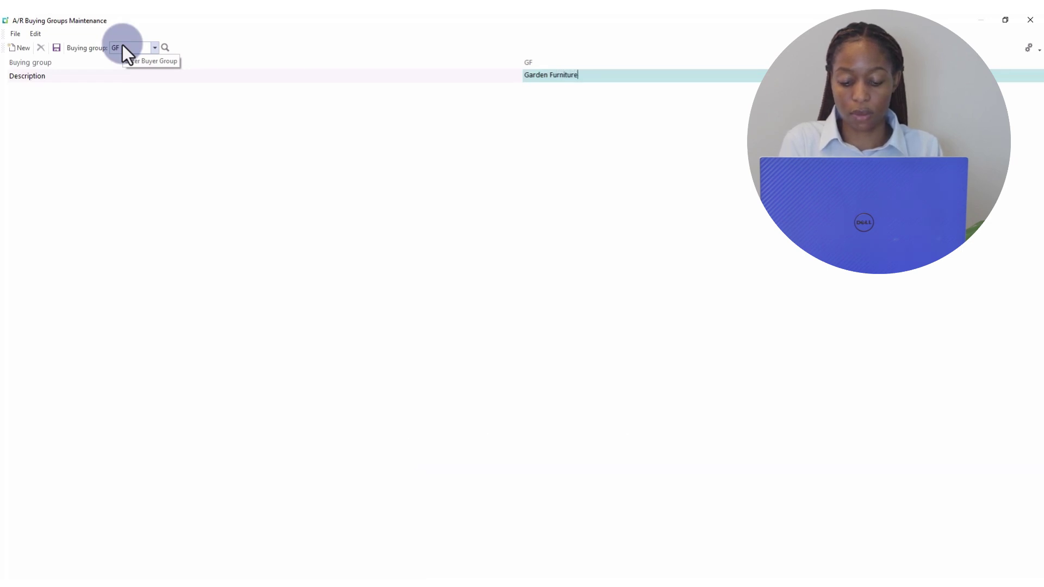
click(56, 49)
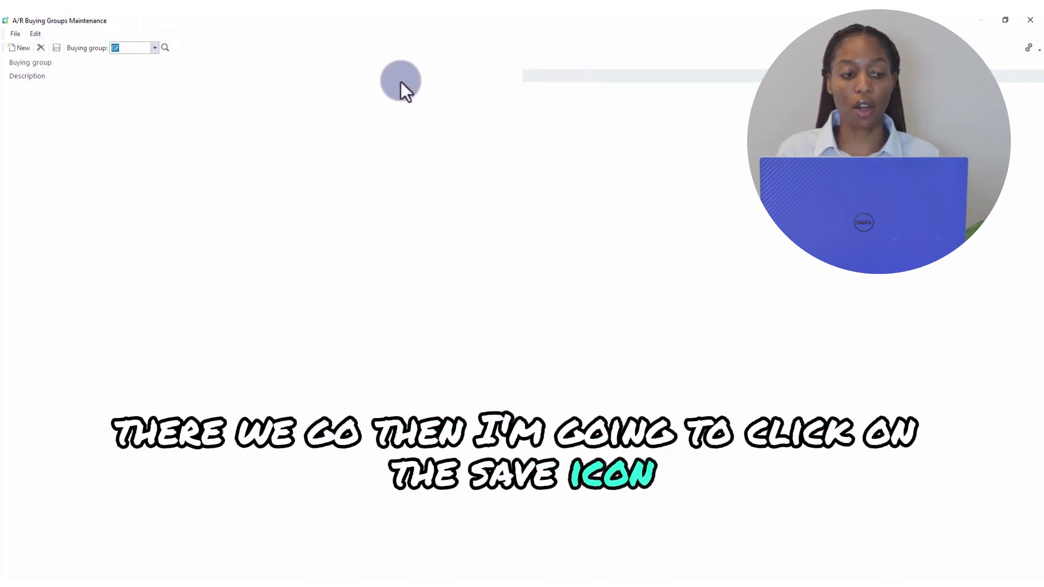
click(1030, 22)
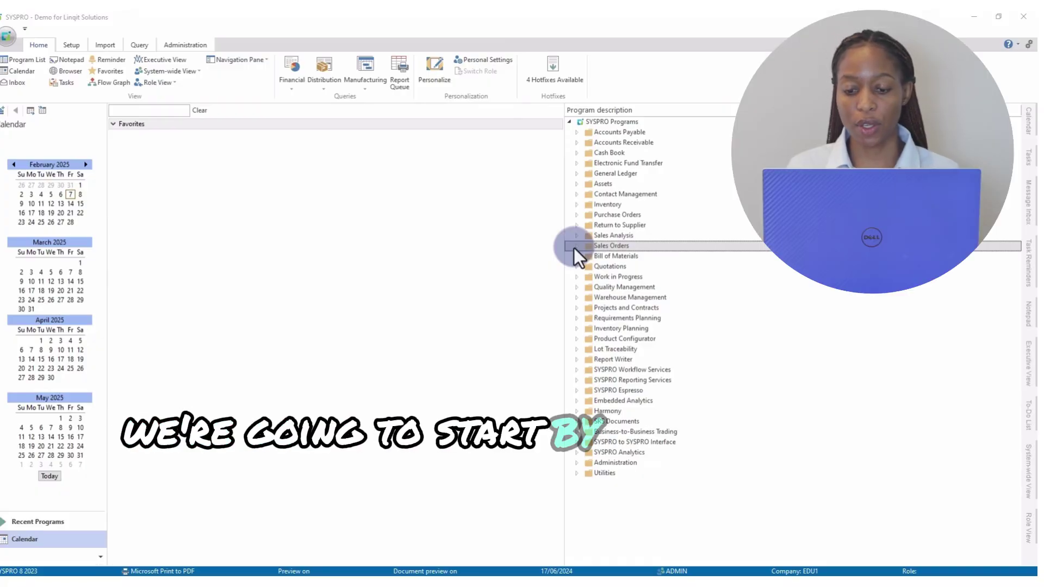
Open SO Contract Price Maintenance by Buying Group from the Sales Orders contract pricing setup and enlarge the Add Contracts window
click(573, 247)
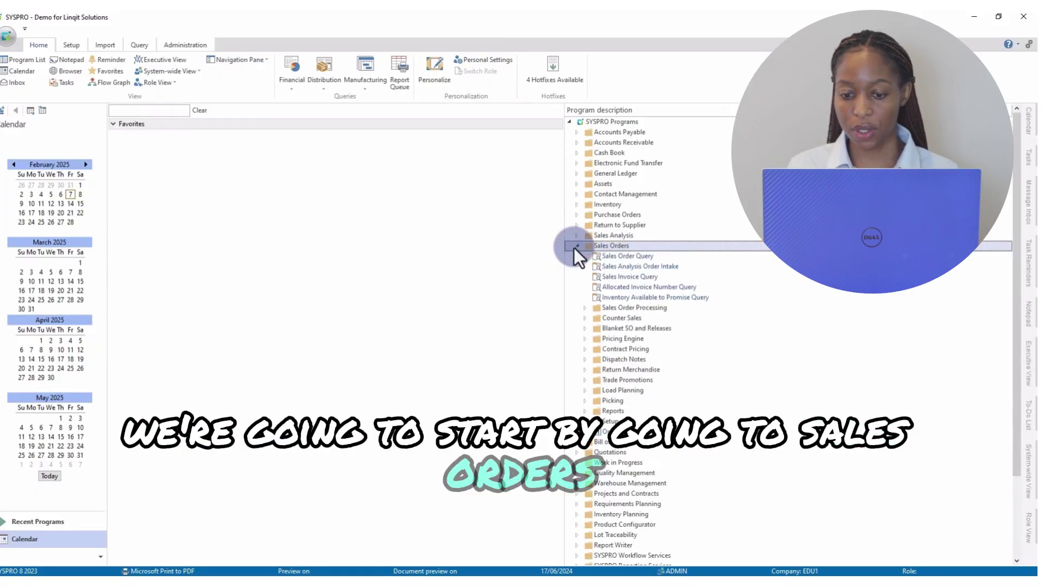
click(585, 350)
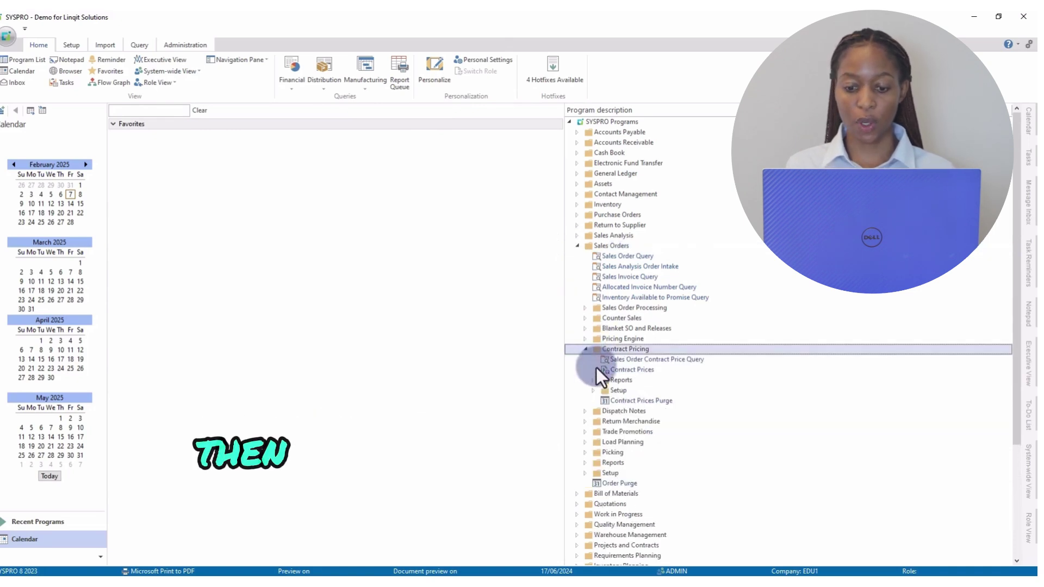
click(592, 392)
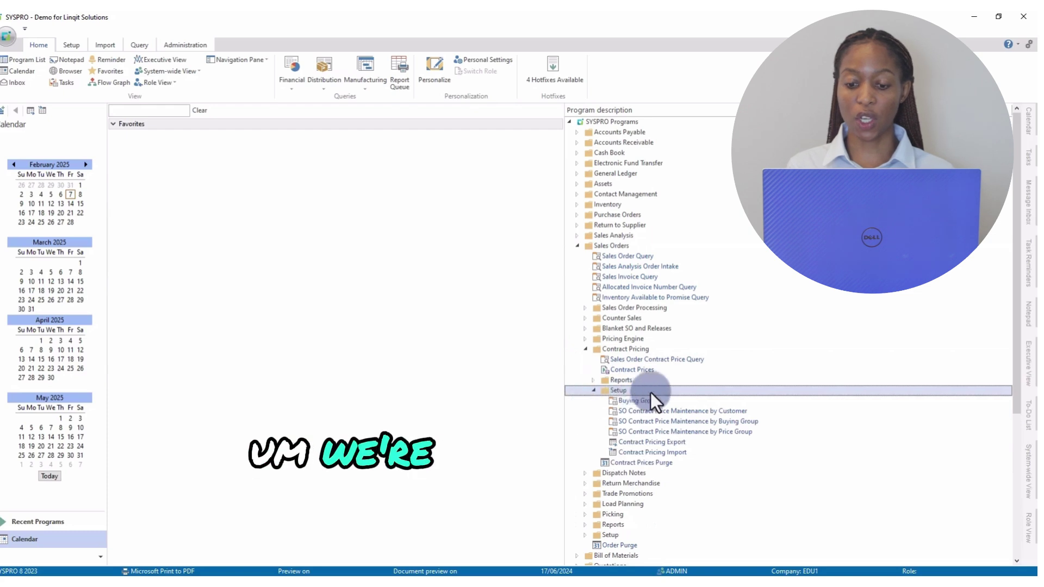
click(629, 423)
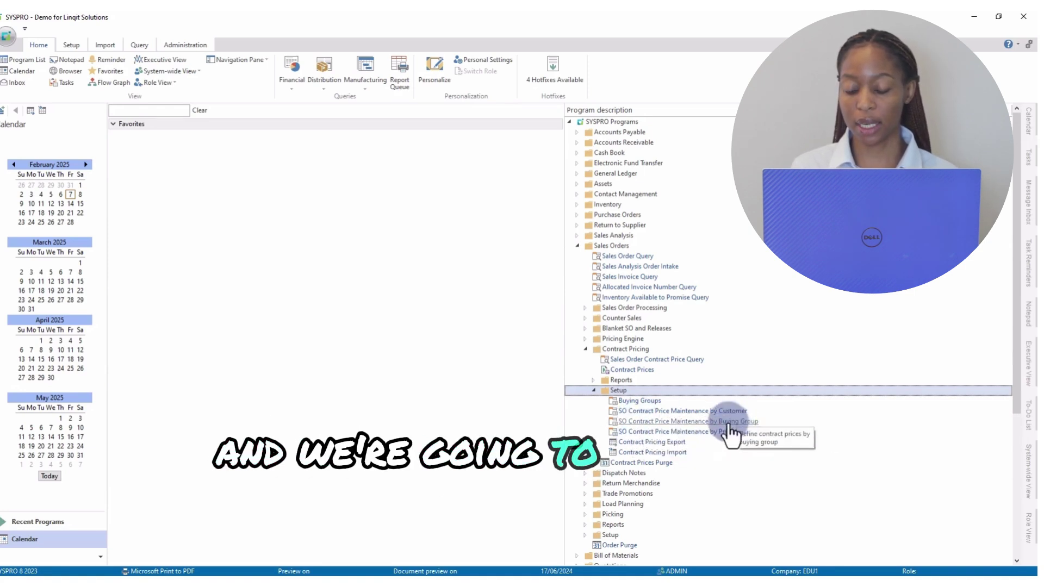
click(729, 424)
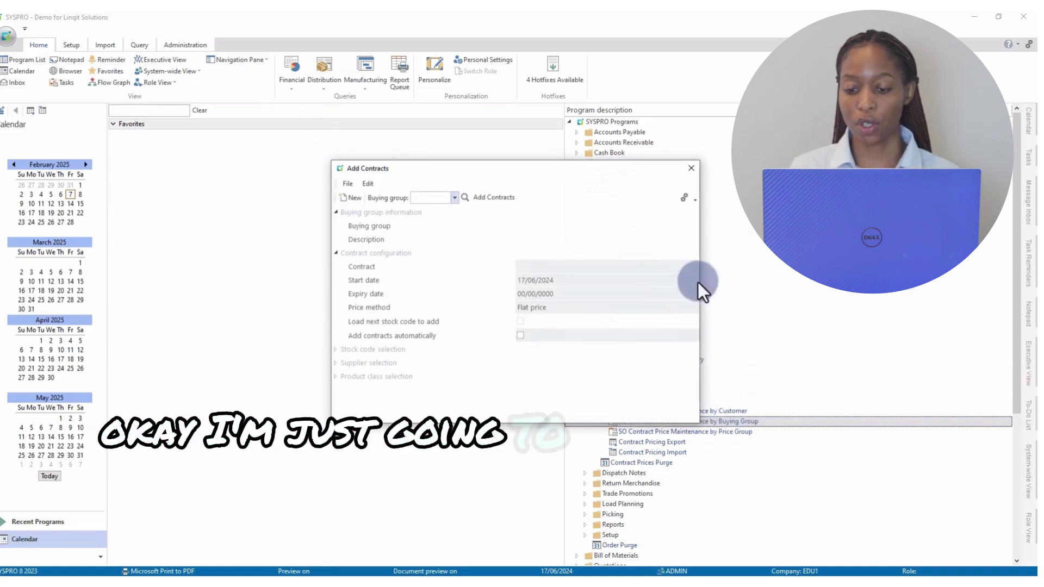
drag(699, 281, 798, 283)
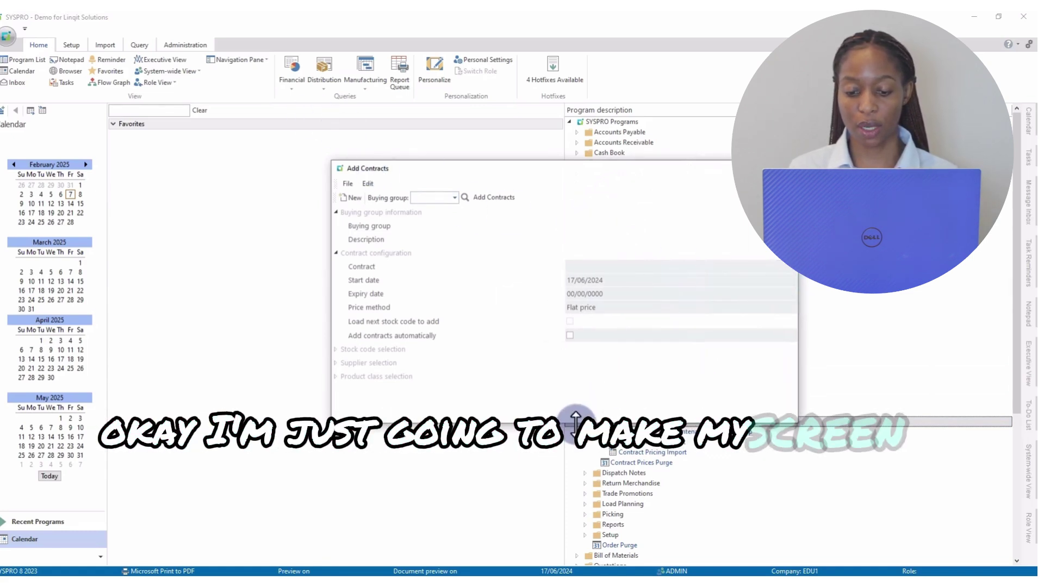
drag(575, 422, 577, 501)
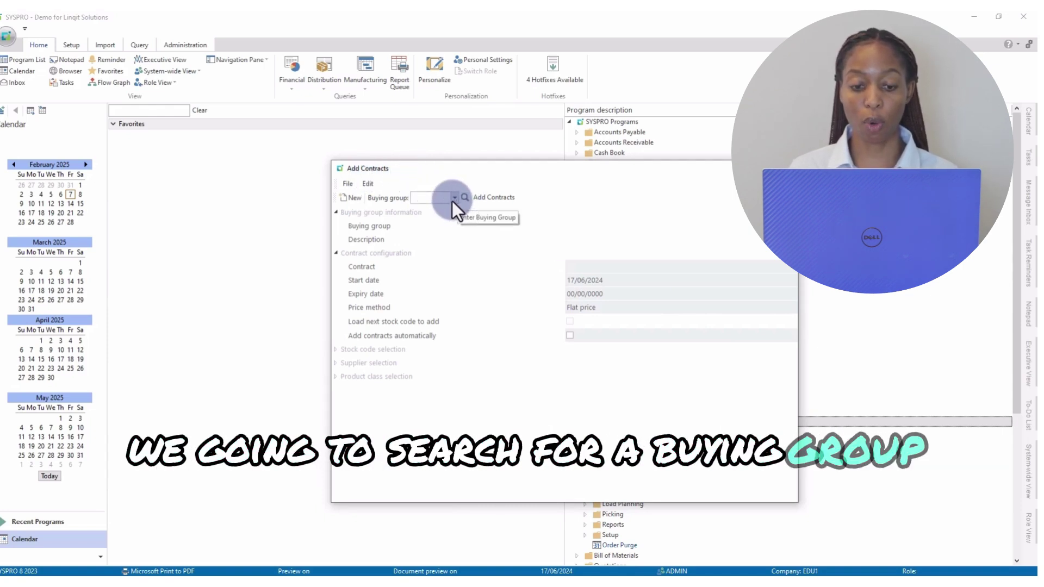
Load buying group H for the new contract and enter H123 as the contract code
click(433, 201)
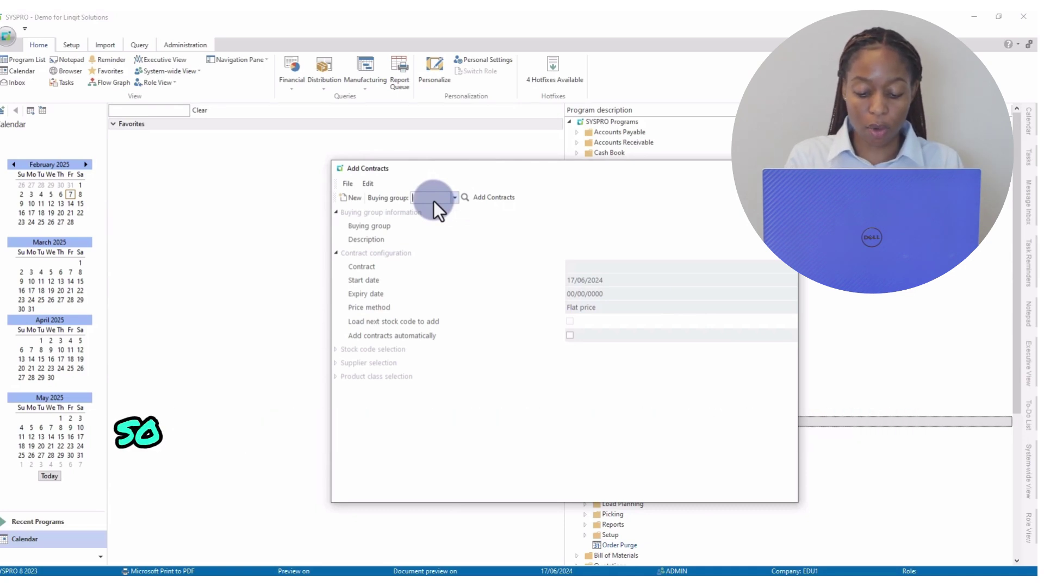
text(H)
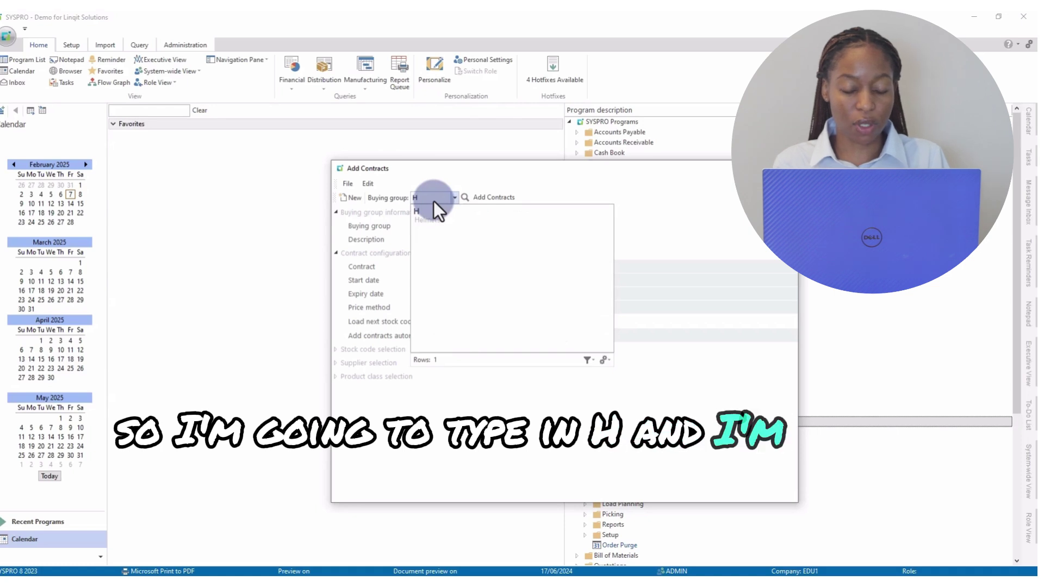
key(Tab)
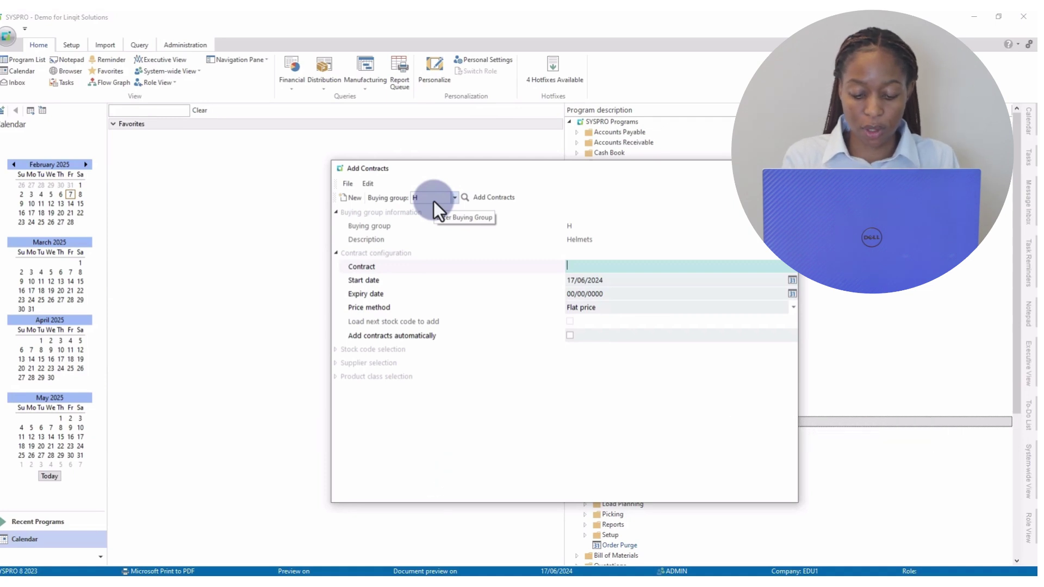
text(H123)
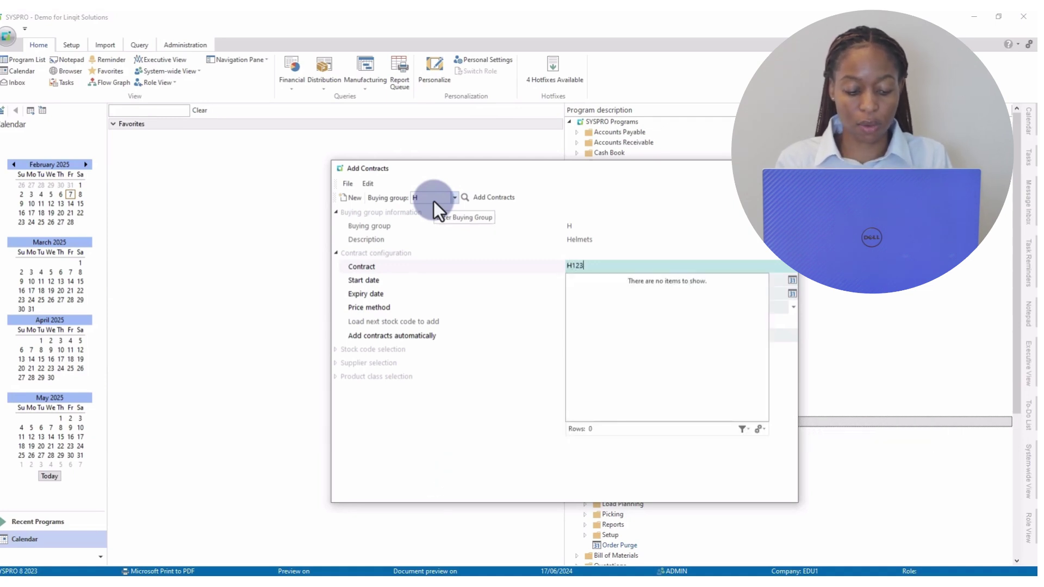
key(Tab)
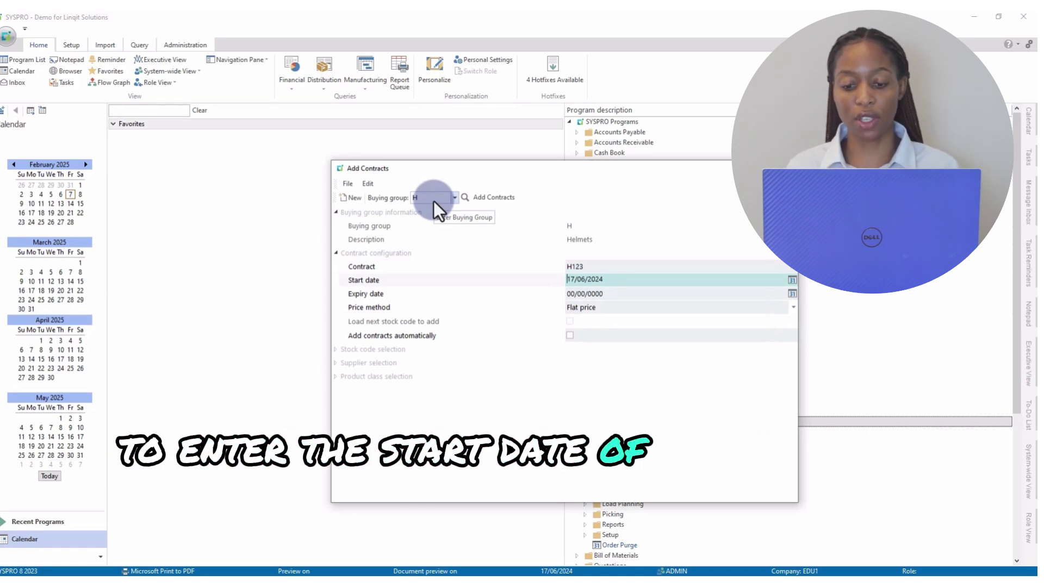
Set the contract's start date to 27/06/2024 and its expiry date to 30/06/2026
click(791, 279)
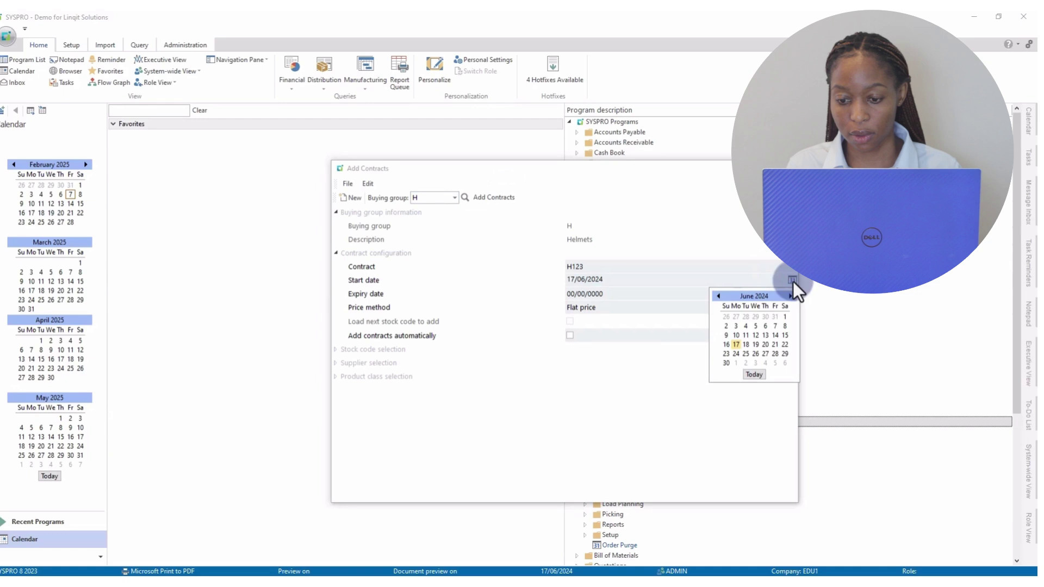
click(764, 354)
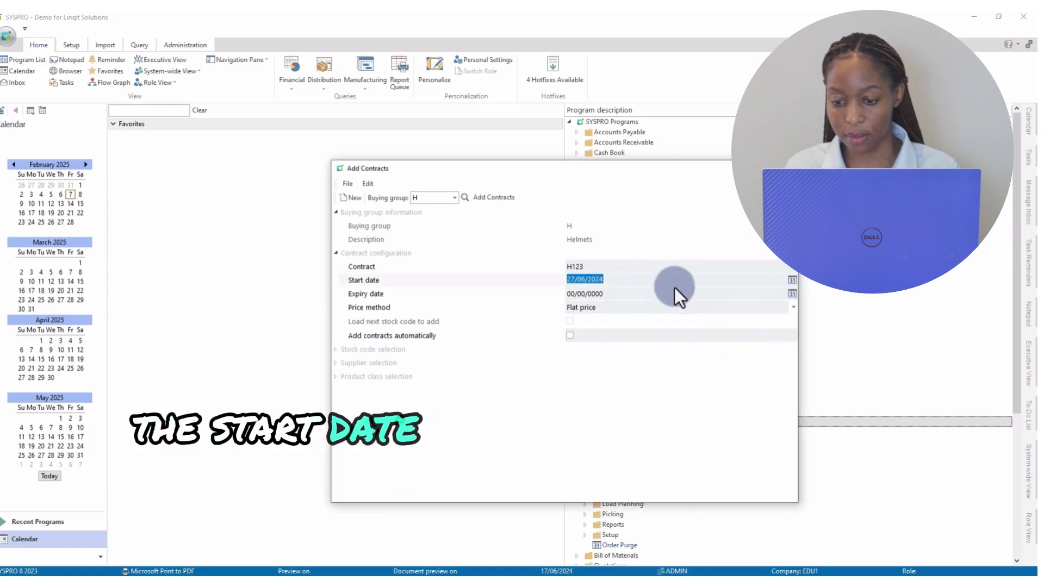
click(792, 294)
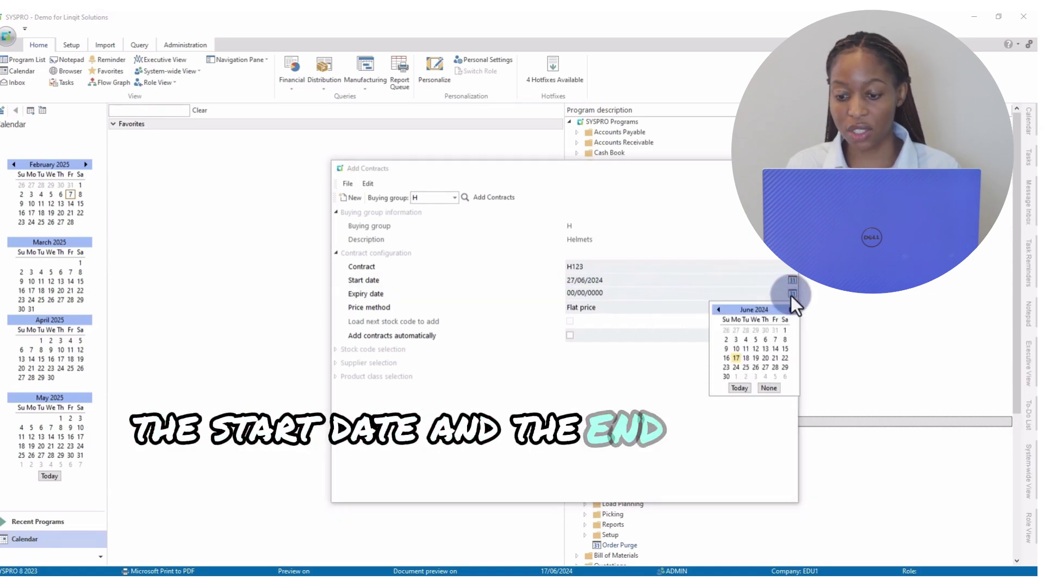
click(791, 309)
click(791, 309)
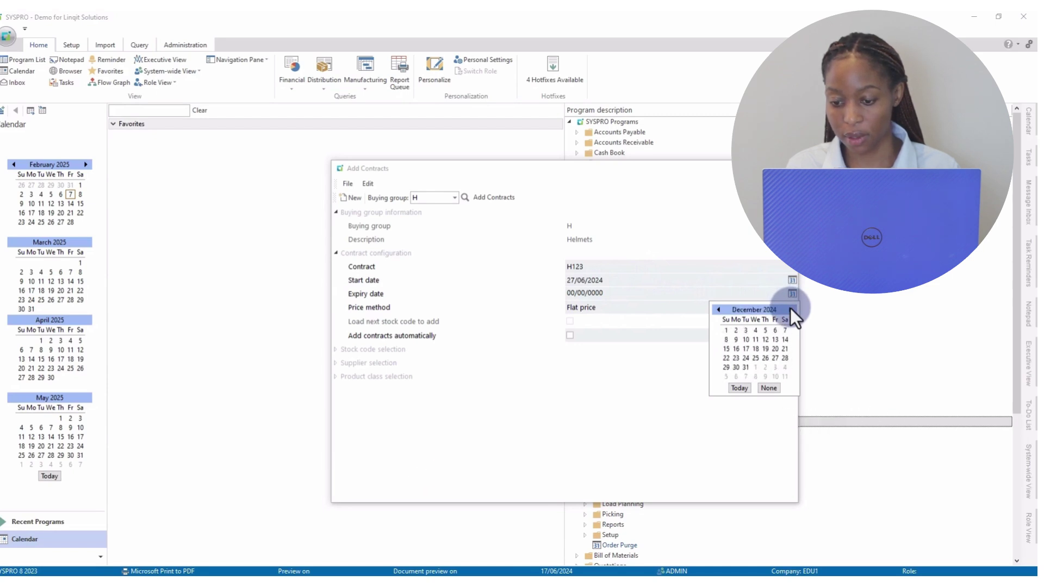
click(790, 309)
click(791, 308)
click(791, 309)
click(791, 309)
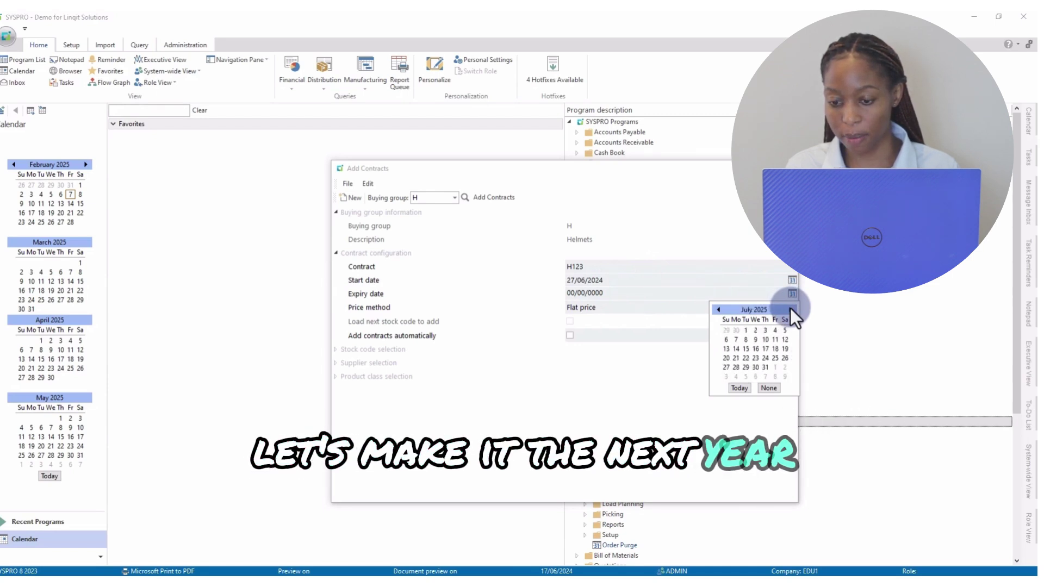
click(790, 309)
click(791, 309)
click(791, 309)
click(791, 309)
click(791, 308)
click(791, 309)
click(790, 309)
click(790, 308)
click(791, 309)
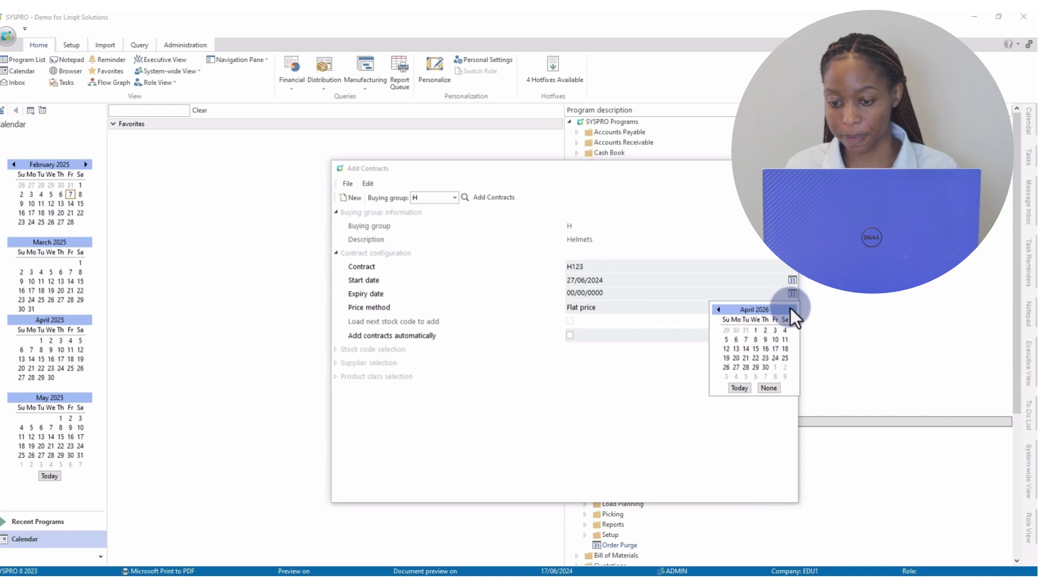
click(791, 309)
click(791, 309)
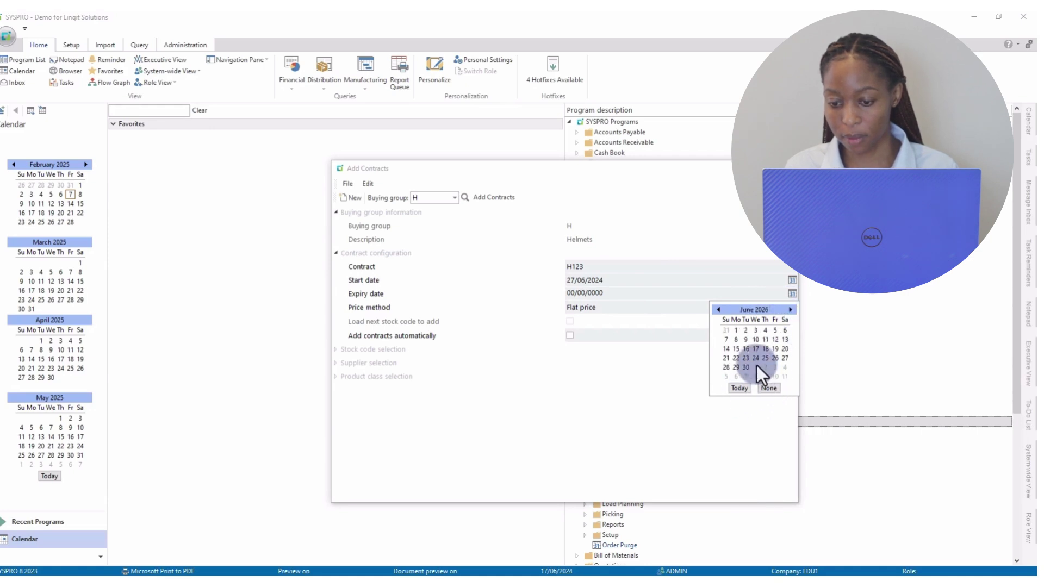
click(745, 368)
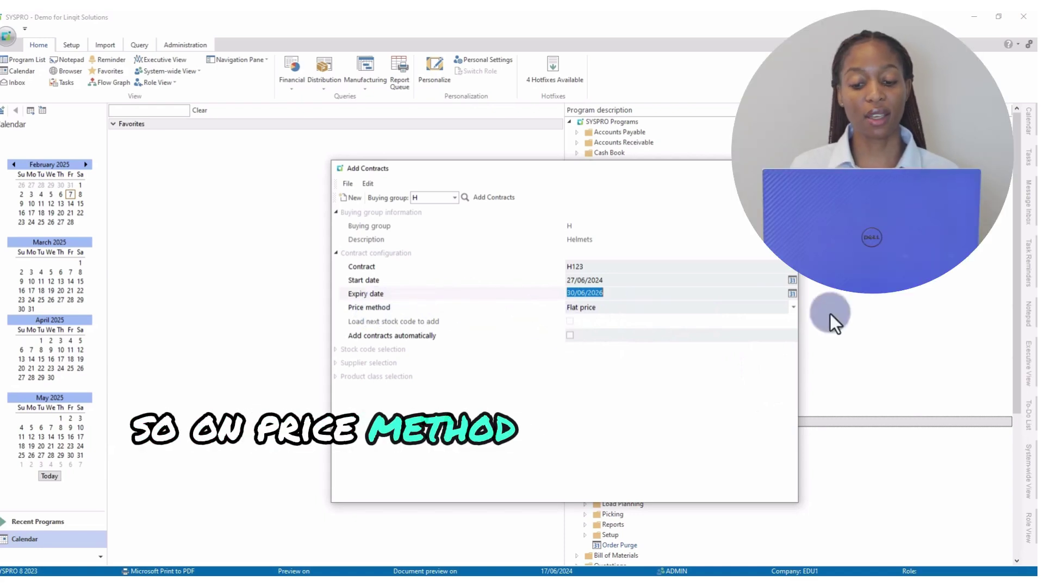
Review the price methods, keeping Flat price, and look at the stock code and supplier filter options
click(792, 307)
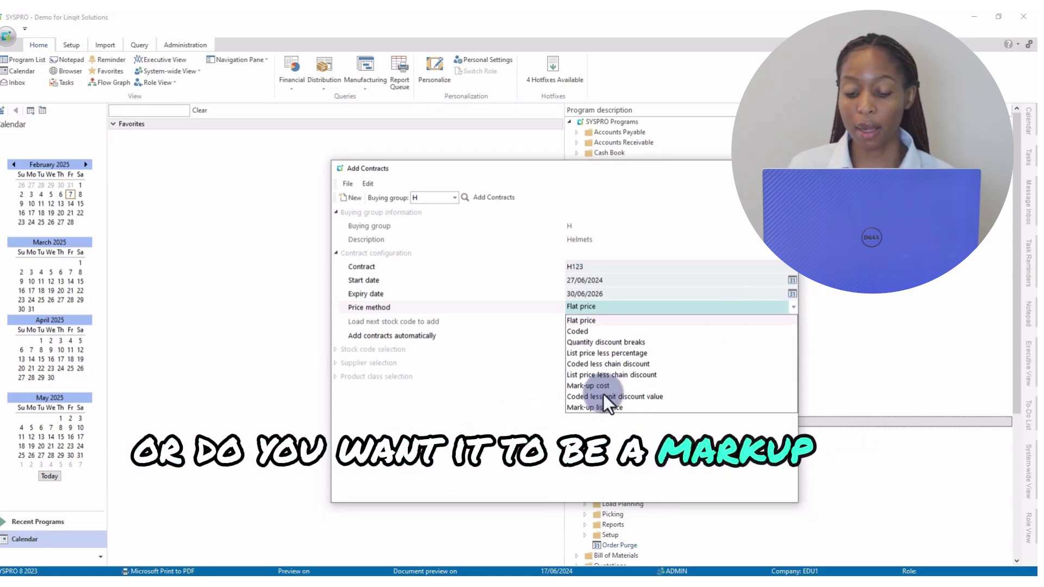
click(581, 308)
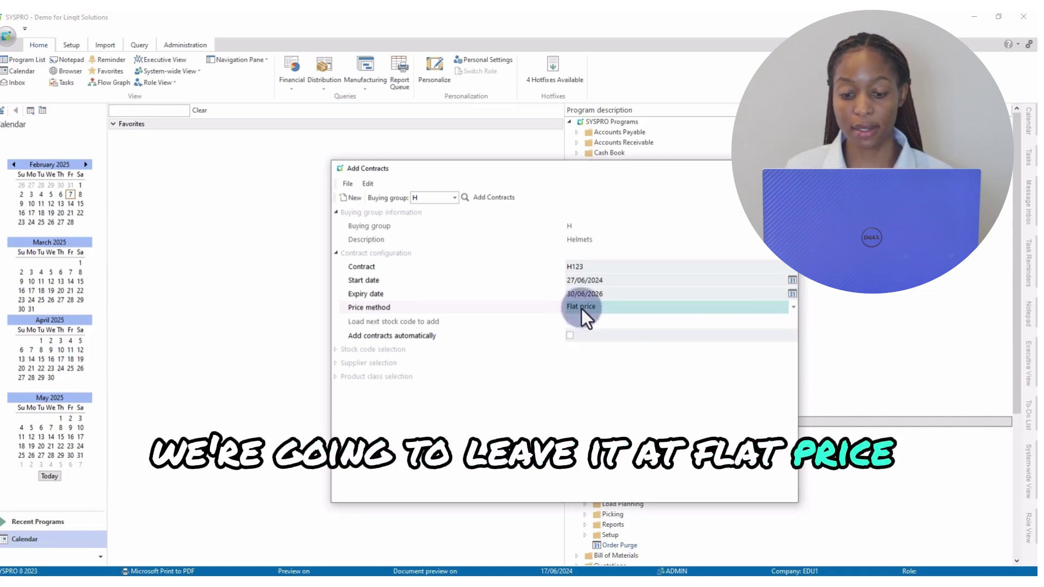
click(337, 348)
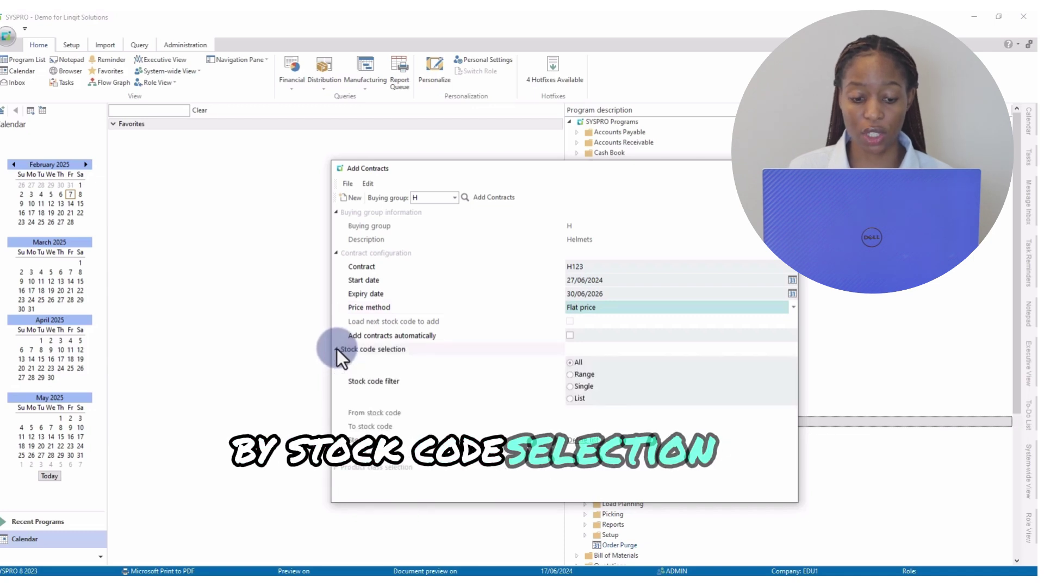
click(337, 348)
click(338, 362)
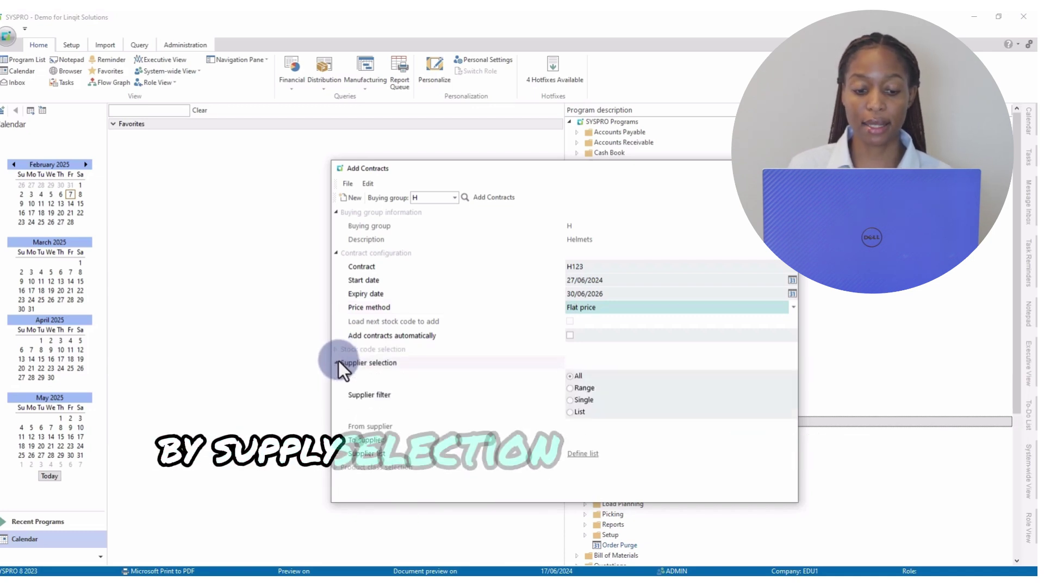
click(338, 361)
Filter the contract by the single product class BH and start adding the contracts
click(335, 376)
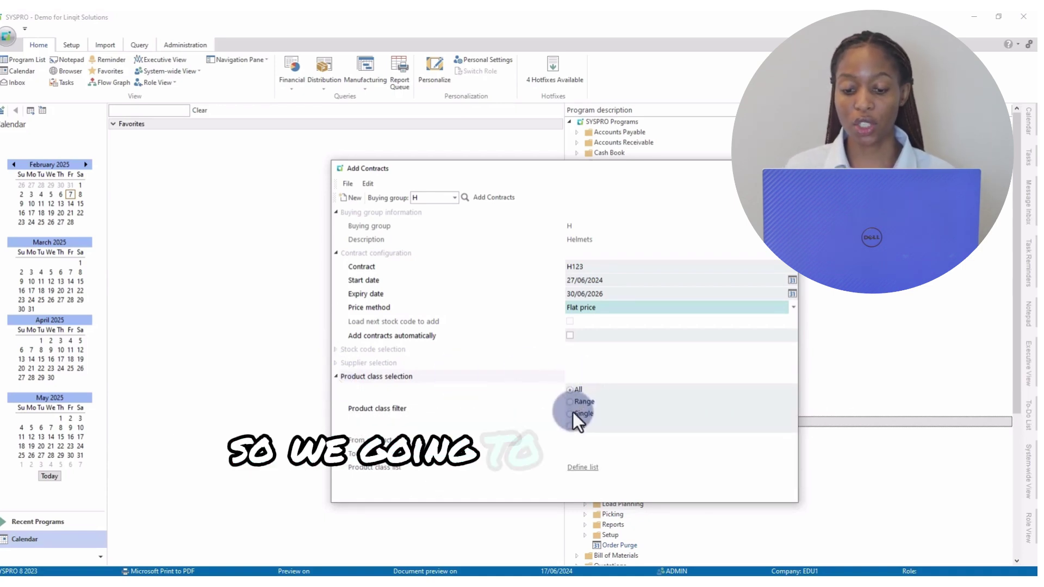
click(569, 413)
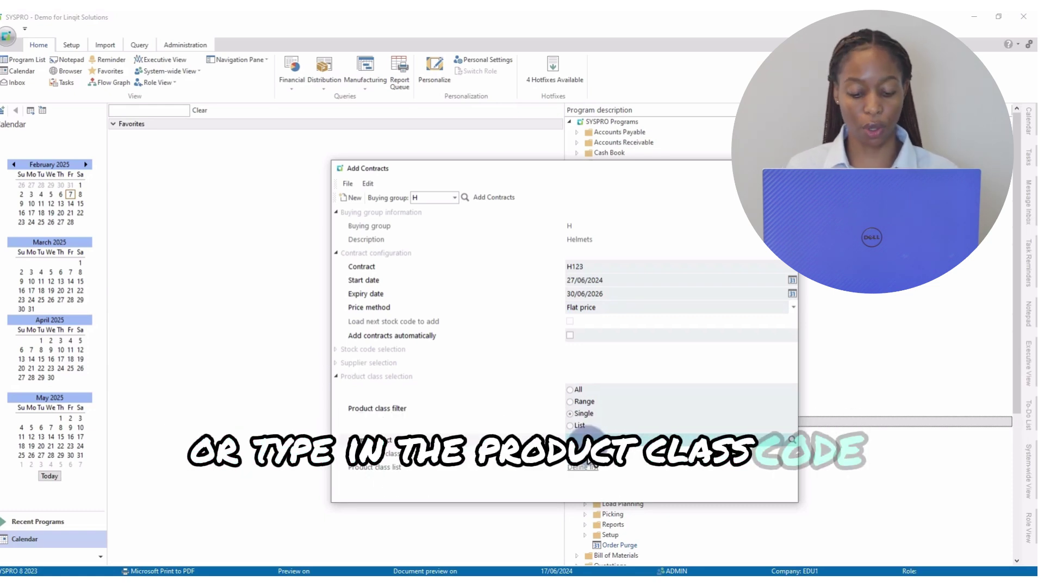
text(BH)
key(Tab)
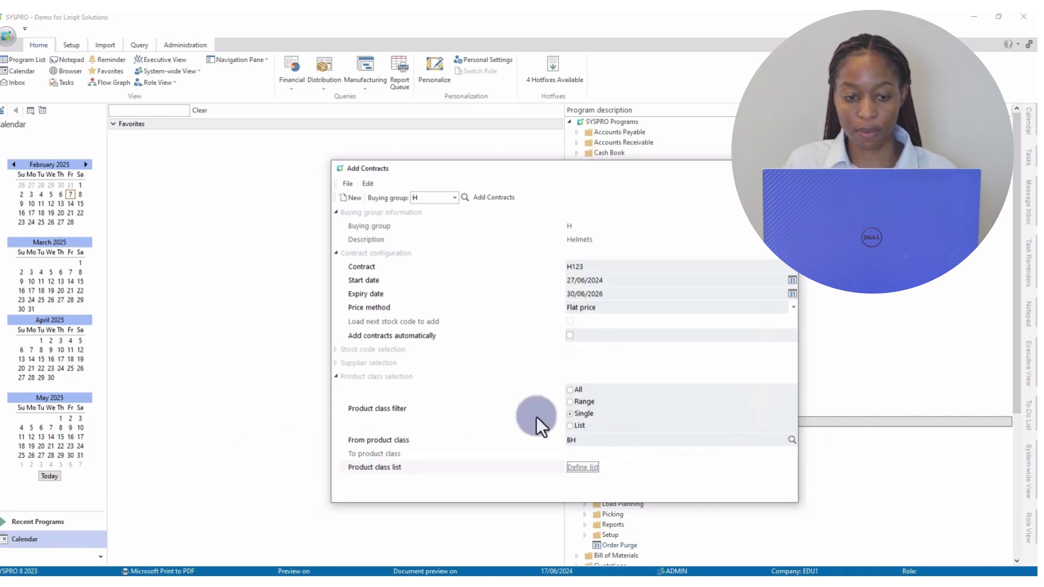
click(487, 195)
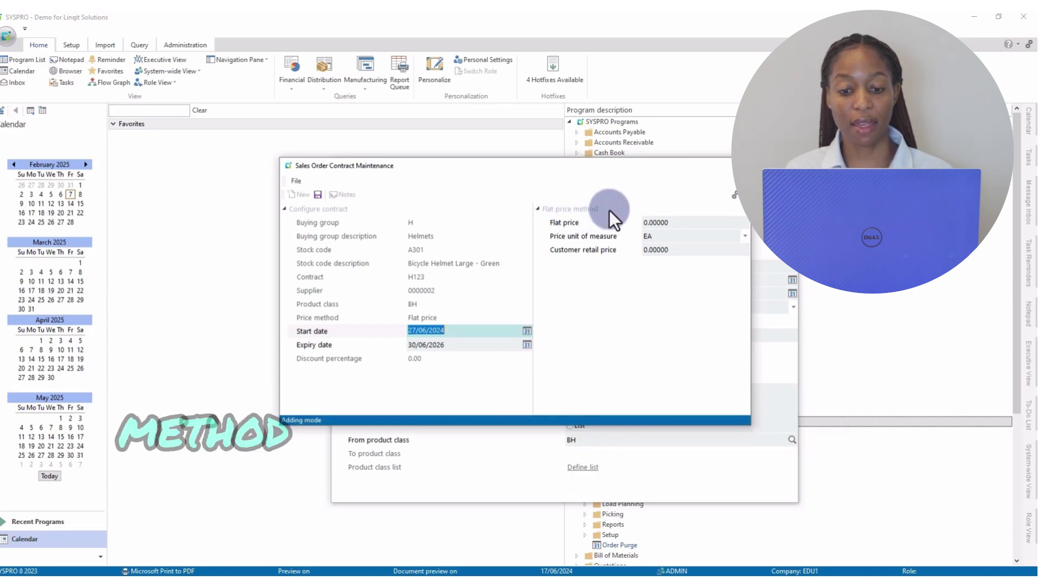
Set the flat price to 38 and the customer retail price to 45 for stock code A301, keeping EA as the price unit
click(684, 226)
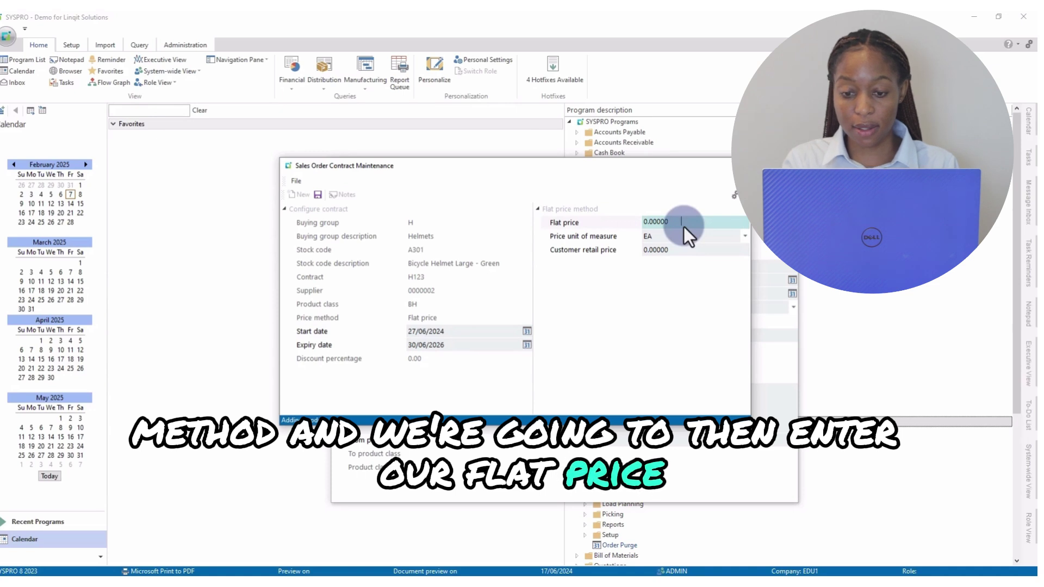
text(3)
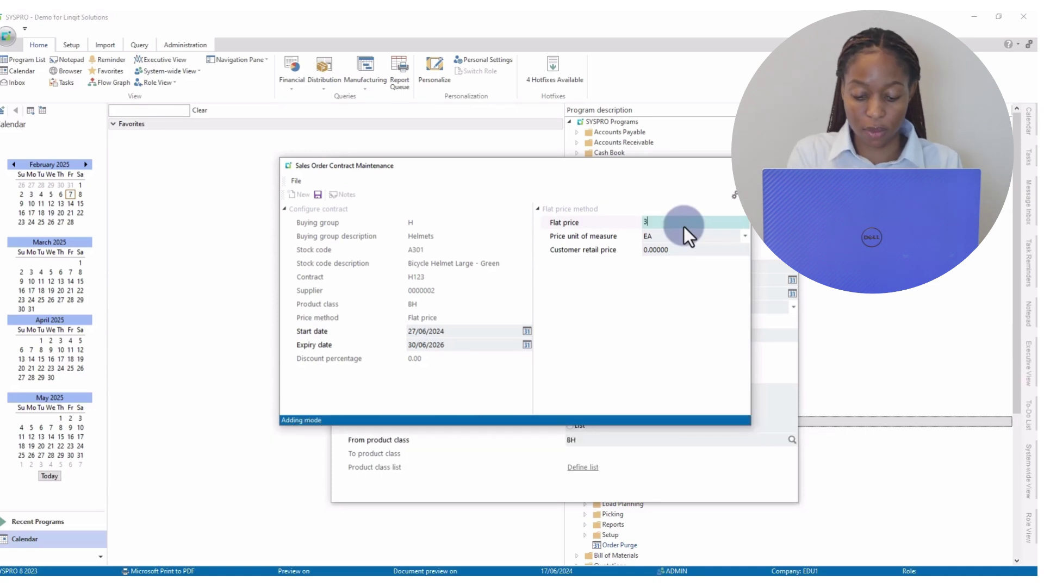
text(8)
key(Tab)
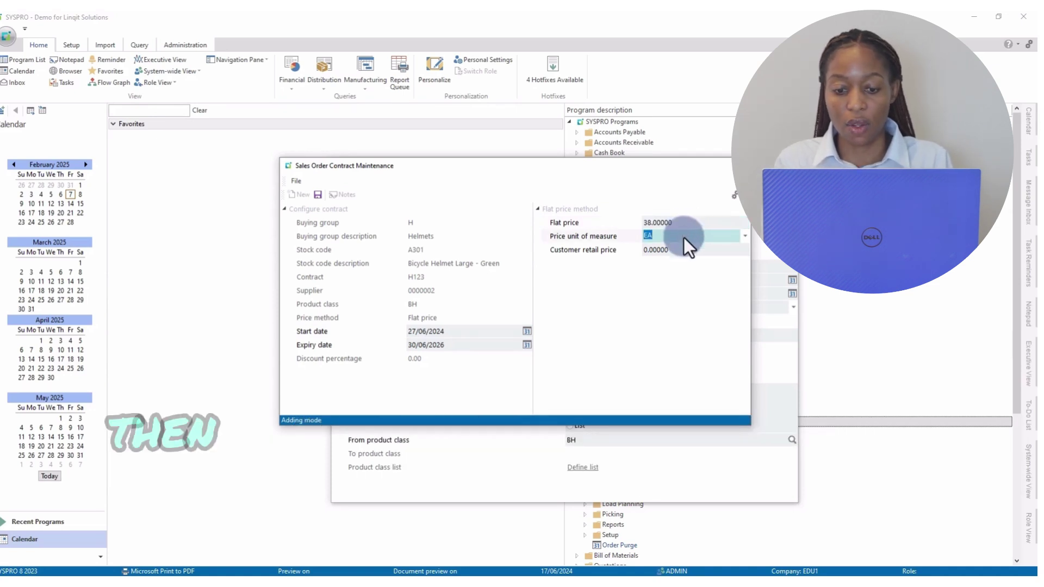
key(Tab)
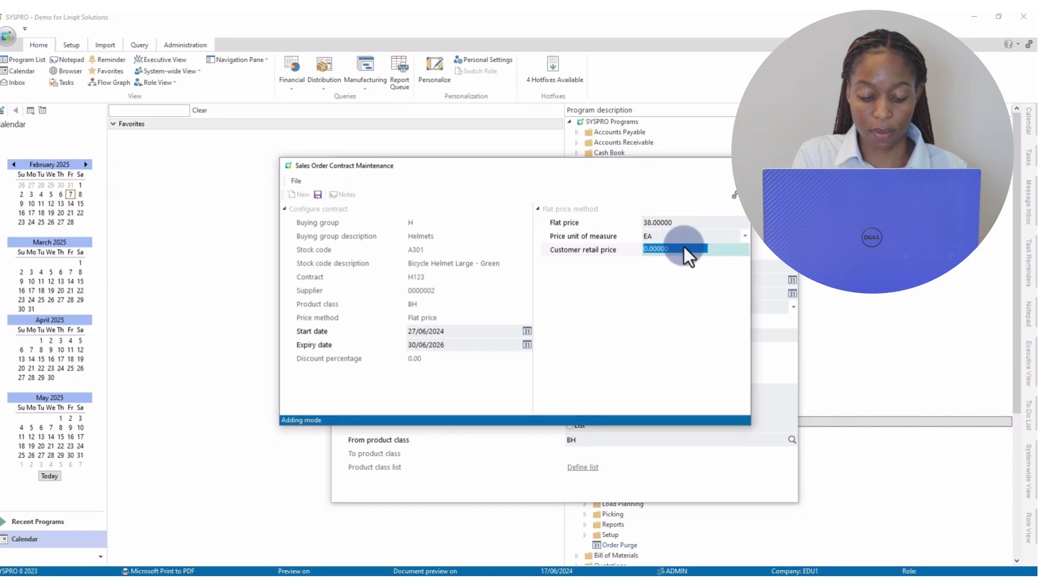
text(45)
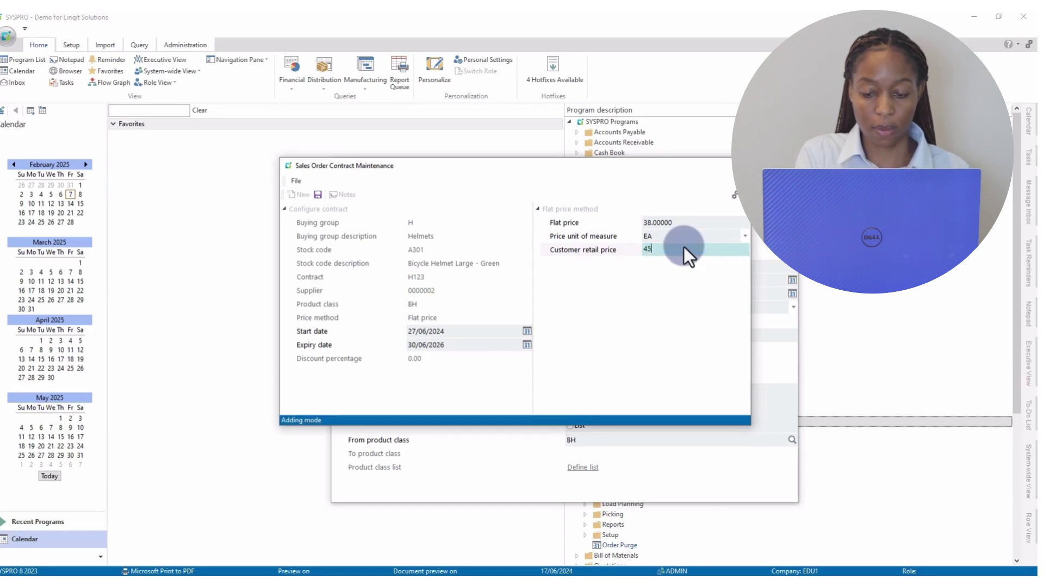
key(Tab)
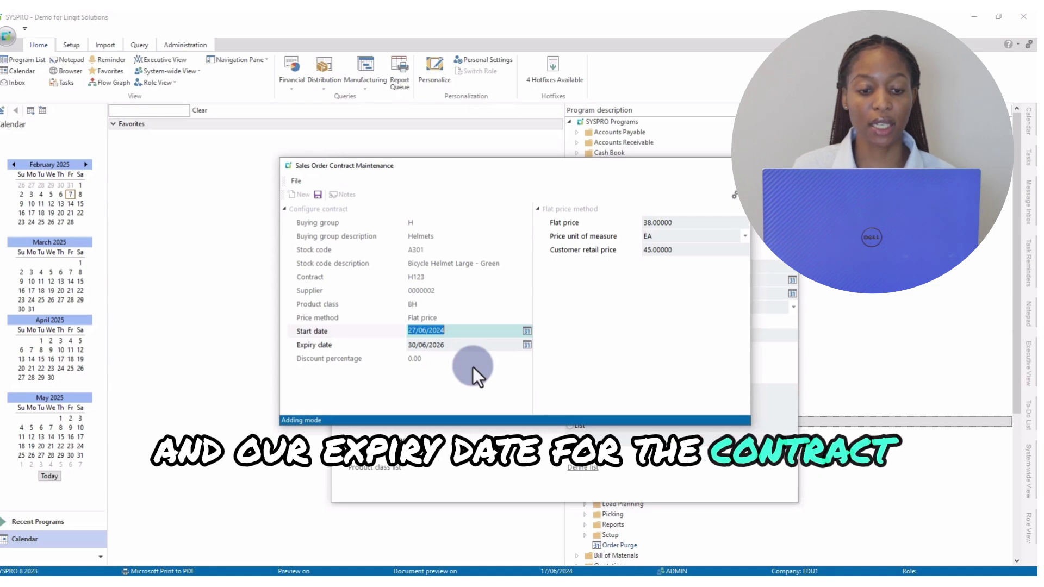
Save the contract price for stock code A301 and close both contract maintenance windows
click(318, 194)
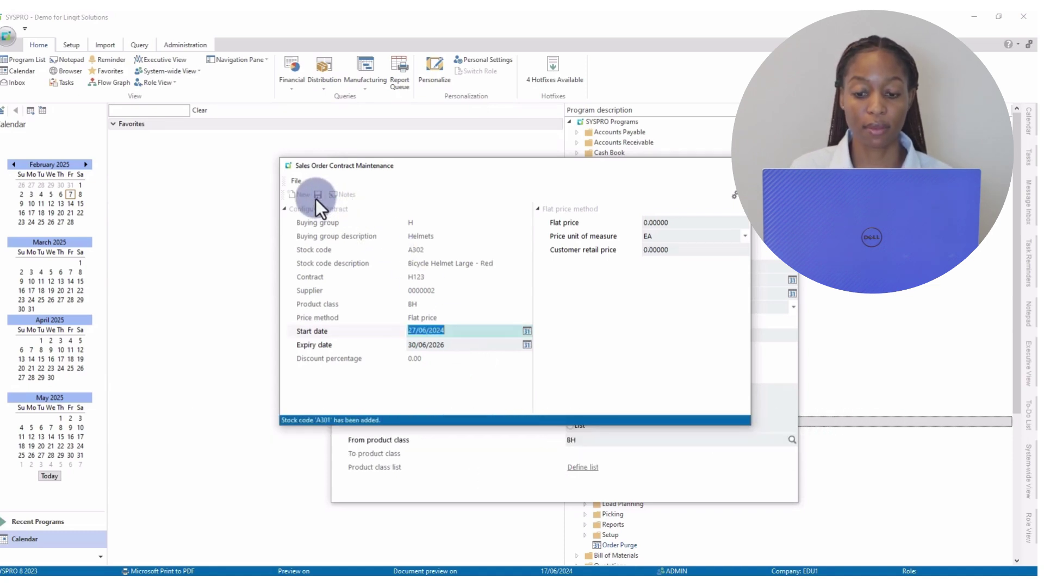
click(741, 167)
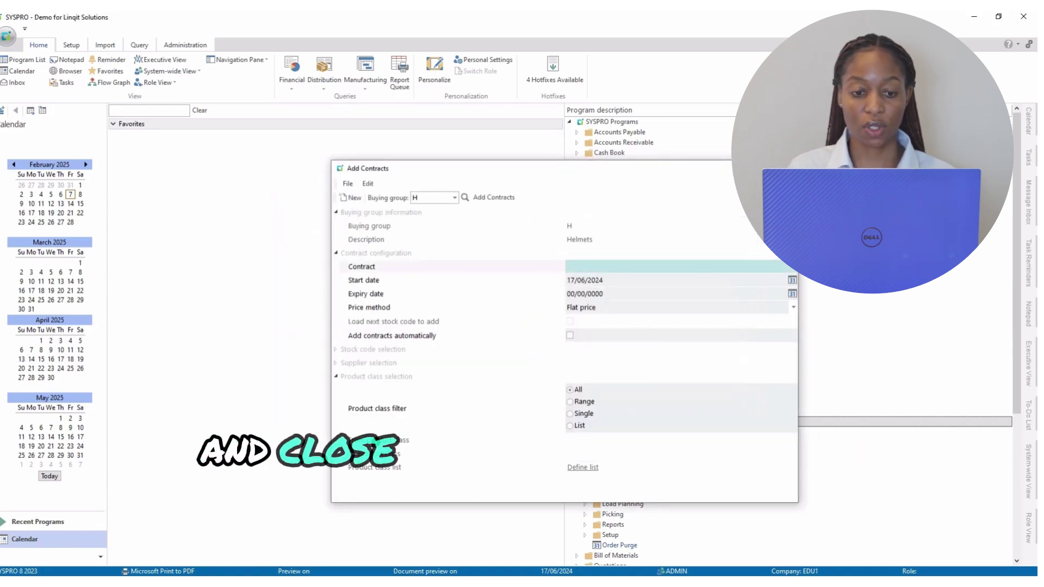
click(786, 169)
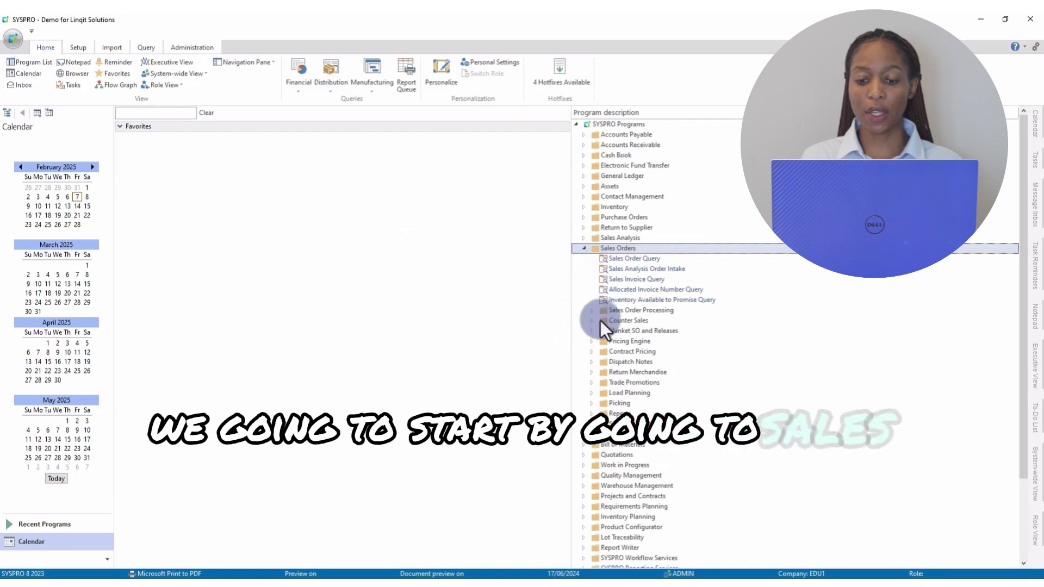
Open SO Contract Price Maintenance by Customer from the Sales Orders contract pricing setup and enlarge the Add Contracts window
click(591, 352)
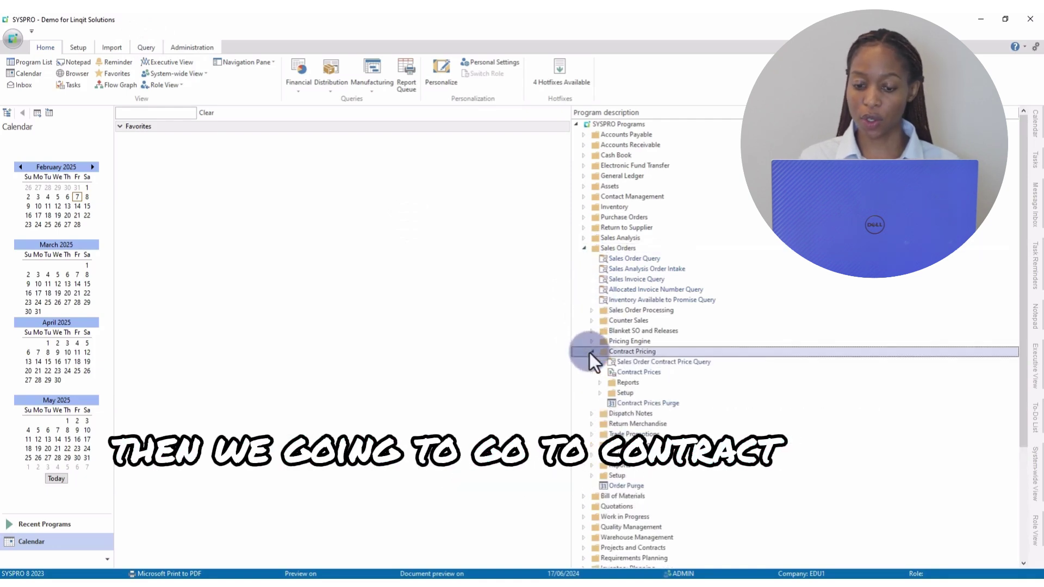
click(601, 394)
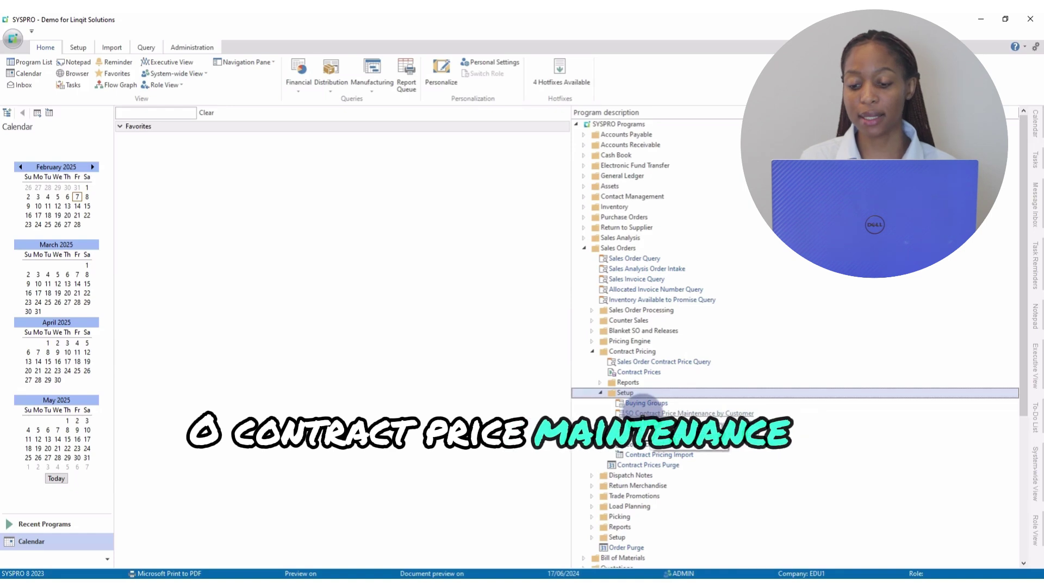
click(727, 414)
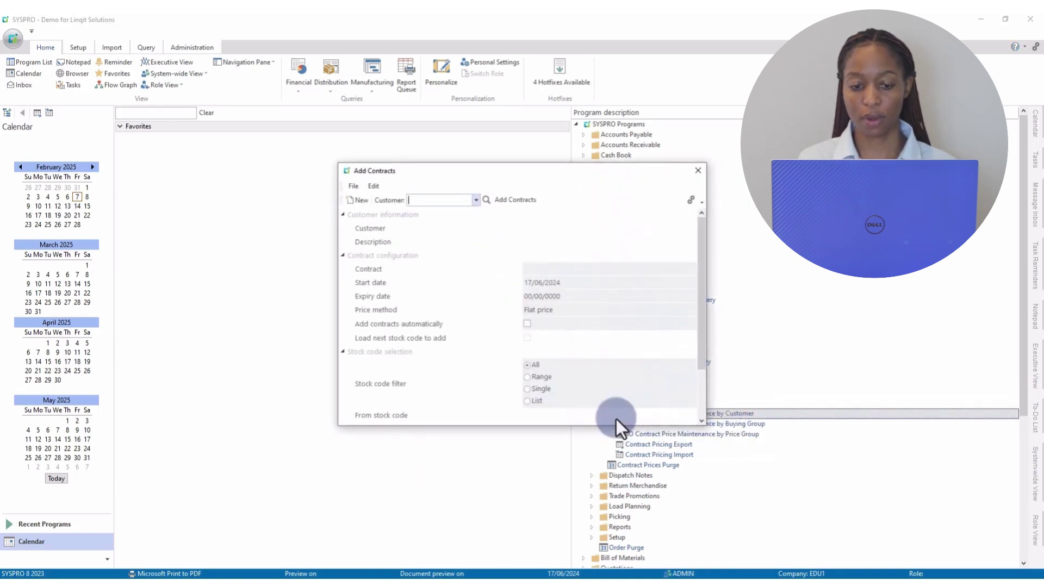
drag(605, 425, 609, 478)
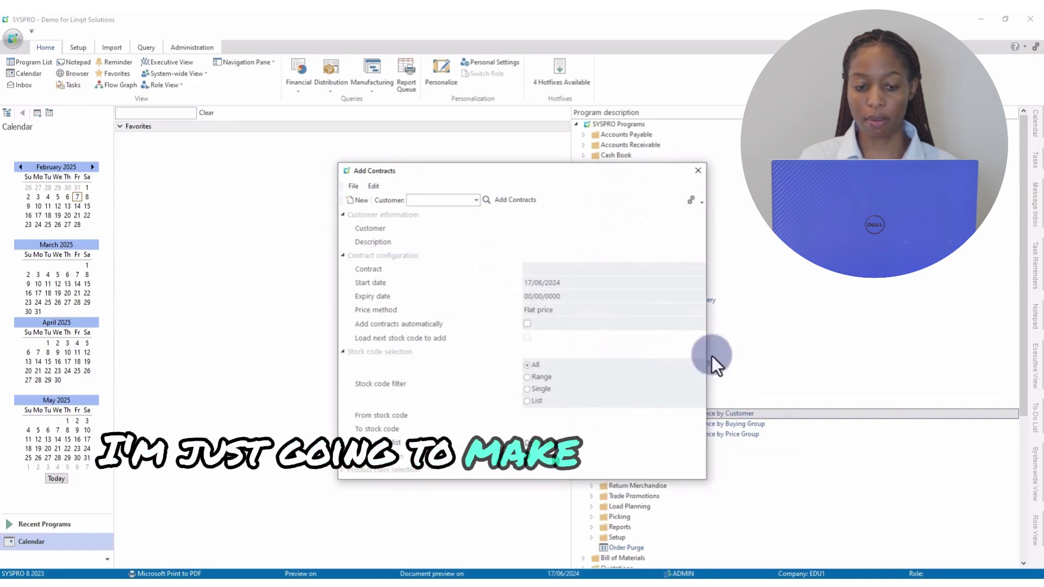
drag(707, 350, 772, 350)
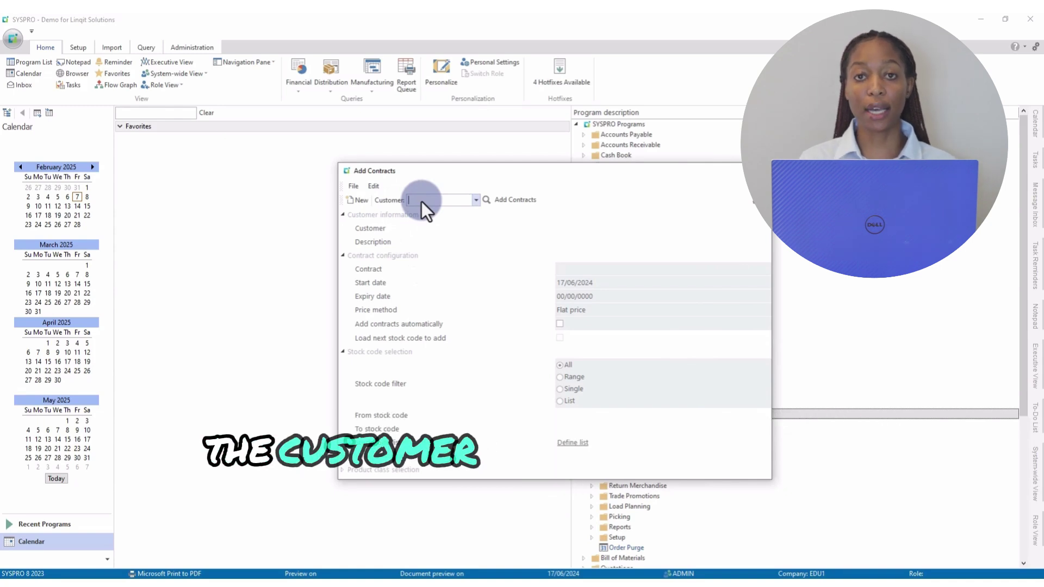
Load the customer Out of Africa for the new contract and enter RB1001 as the contract code
text(13)
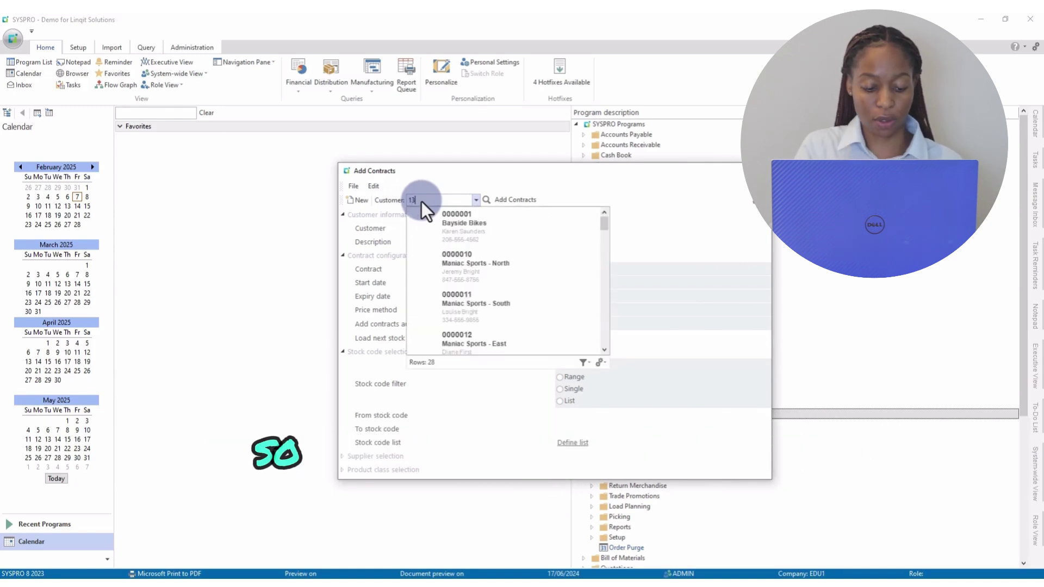
key(Tab)
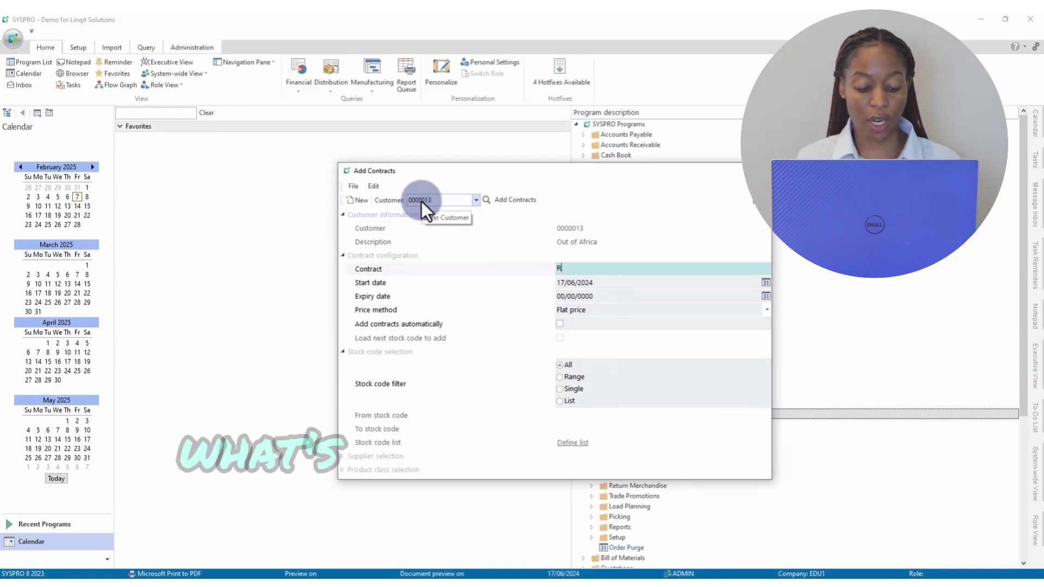
text(RB)
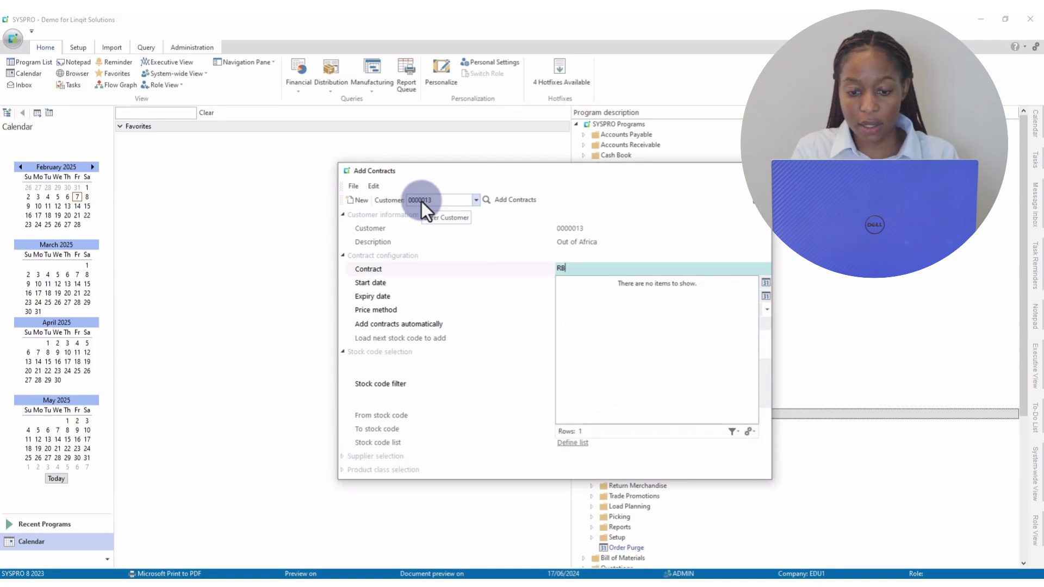
text(1001)
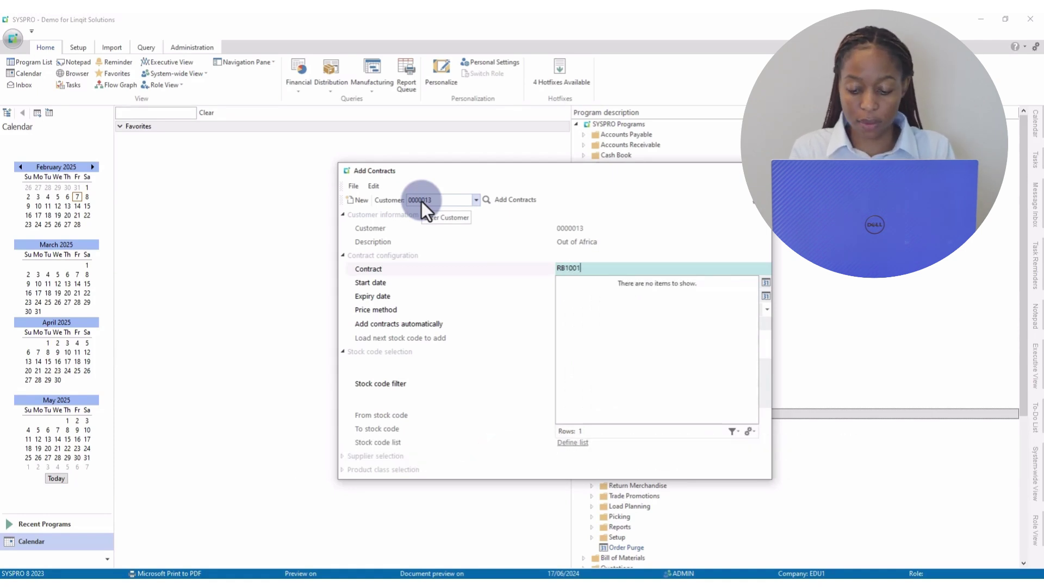
key(Tab)
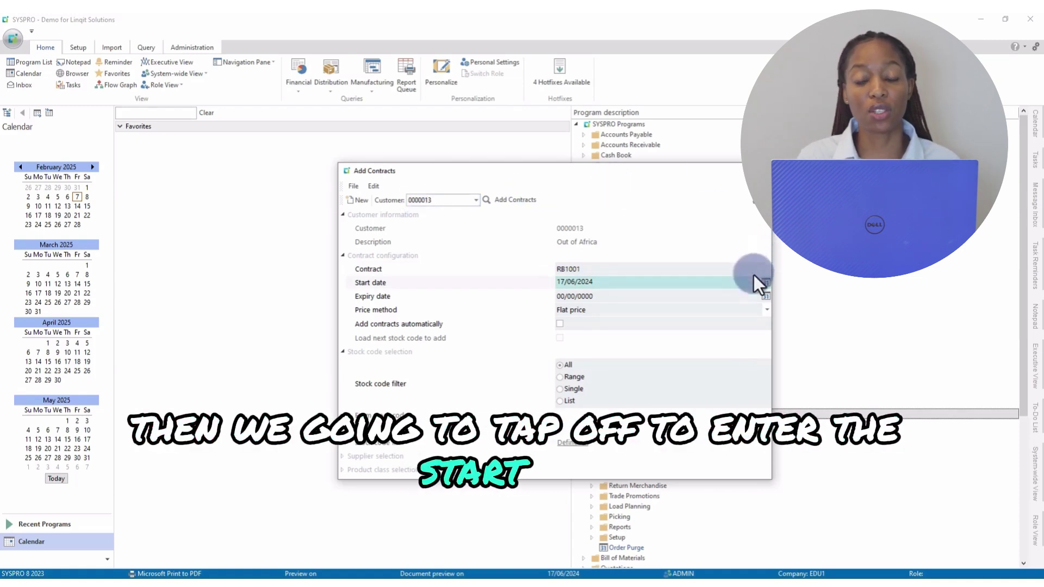
Set the contract's expiry date to 30/04/2026 and its price method to List price less percentage
click(766, 296)
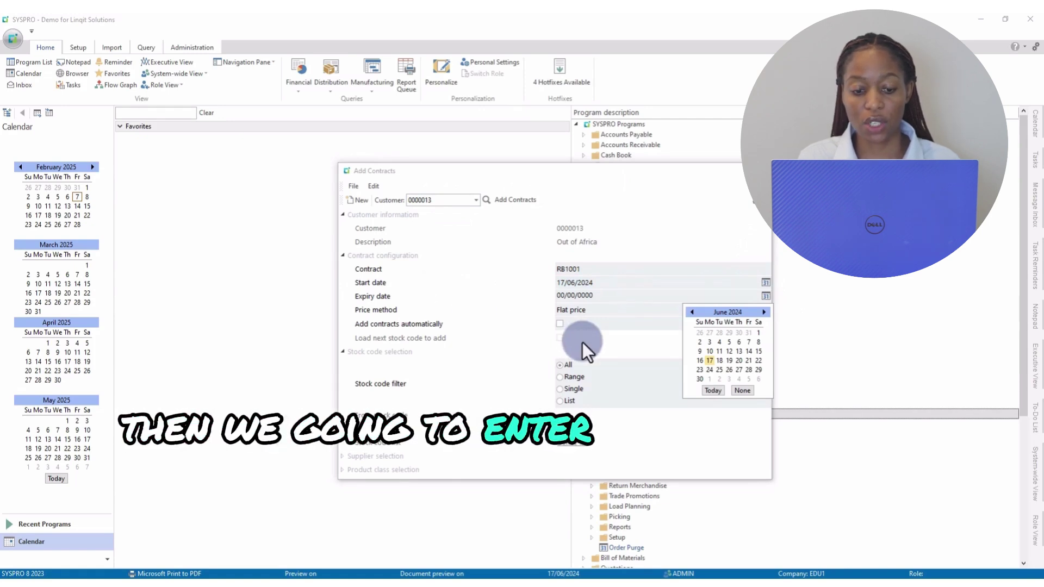
click(765, 312)
click(764, 312)
click(765, 312)
click(765, 312)
click(765, 313)
click(764, 312)
click(765, 312)
click(764, 313)
click(764, 312)
click(764, 312)
click(765, 313)
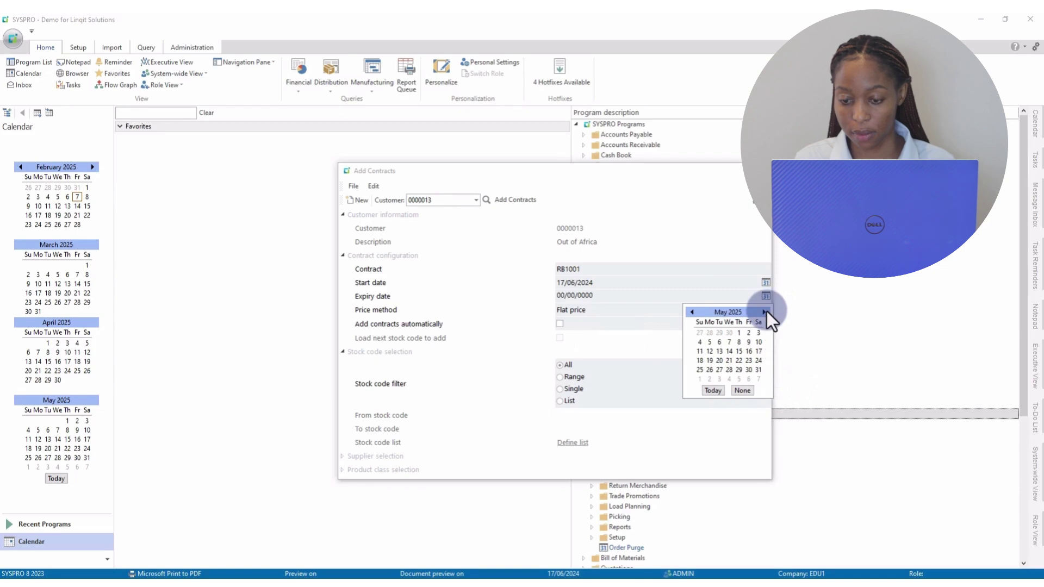
click(764, 312)
click(764, 312)
click(765, 312)
click(766, 312)
click(765, 312)
click(766, 312)
click(765, 312)
click(766, 312)
click(765, 312)
click(766, 312)
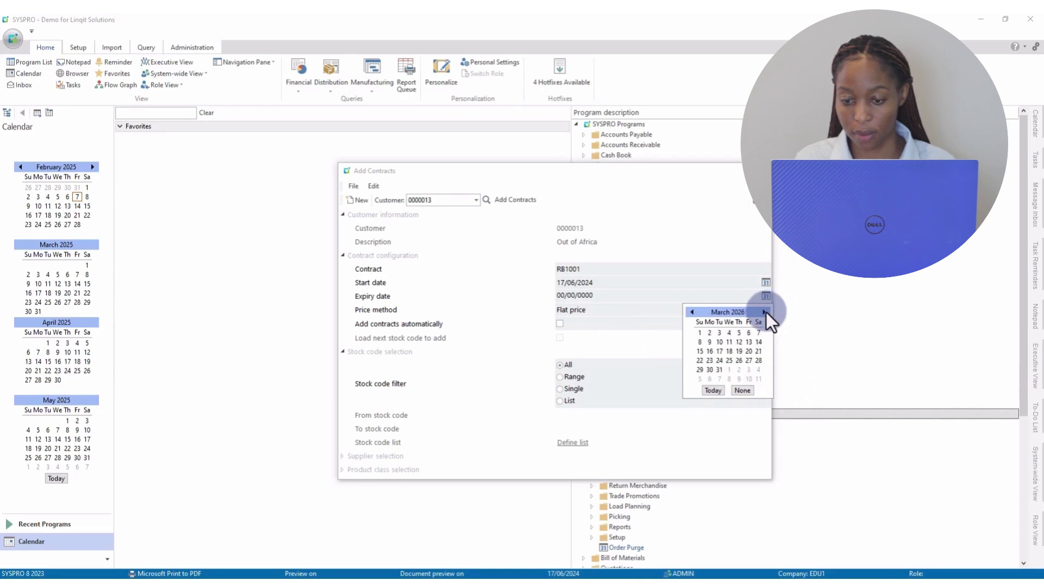
click(766, 312)
click(738, 370)
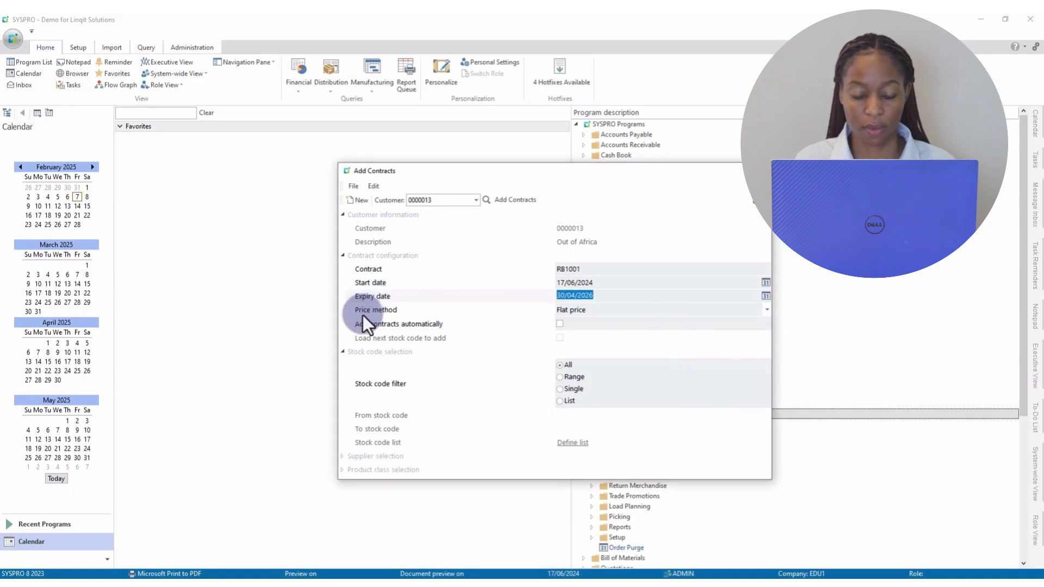
click(768, 310)
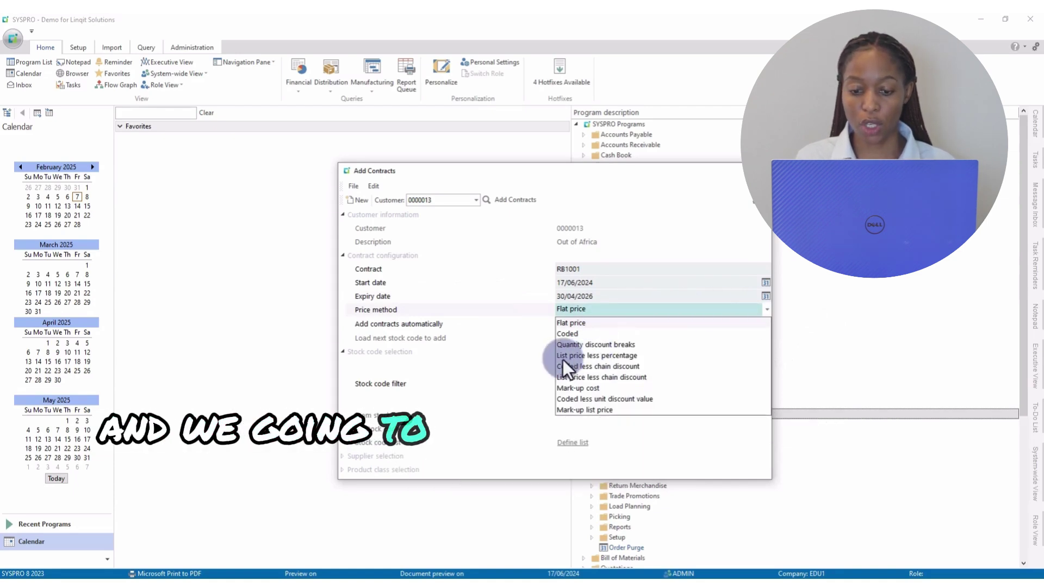
click(613, 356)
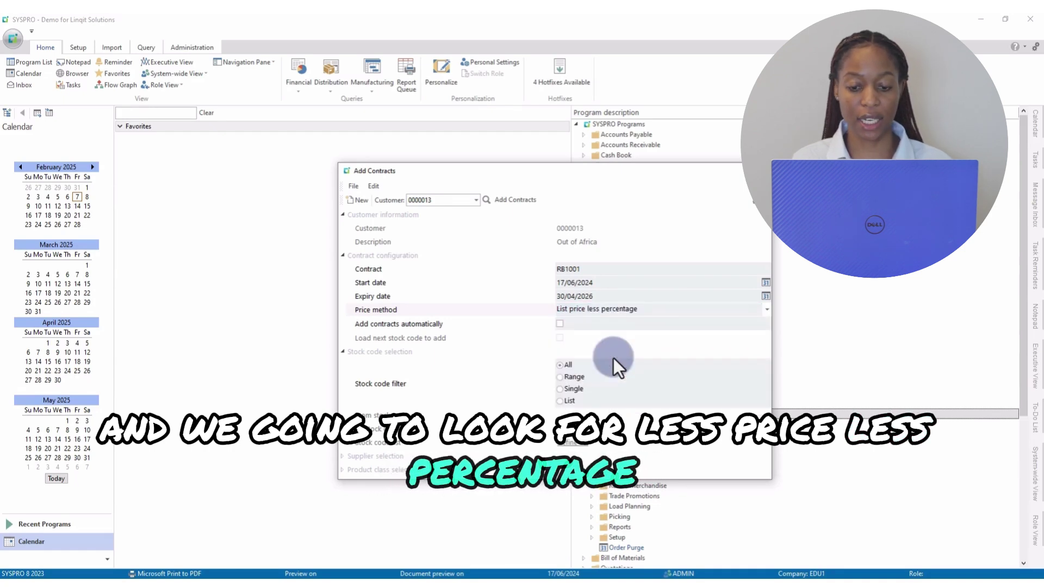
Filter the customer contract by the single product class RB and start adding the contracts
click(344, 352)
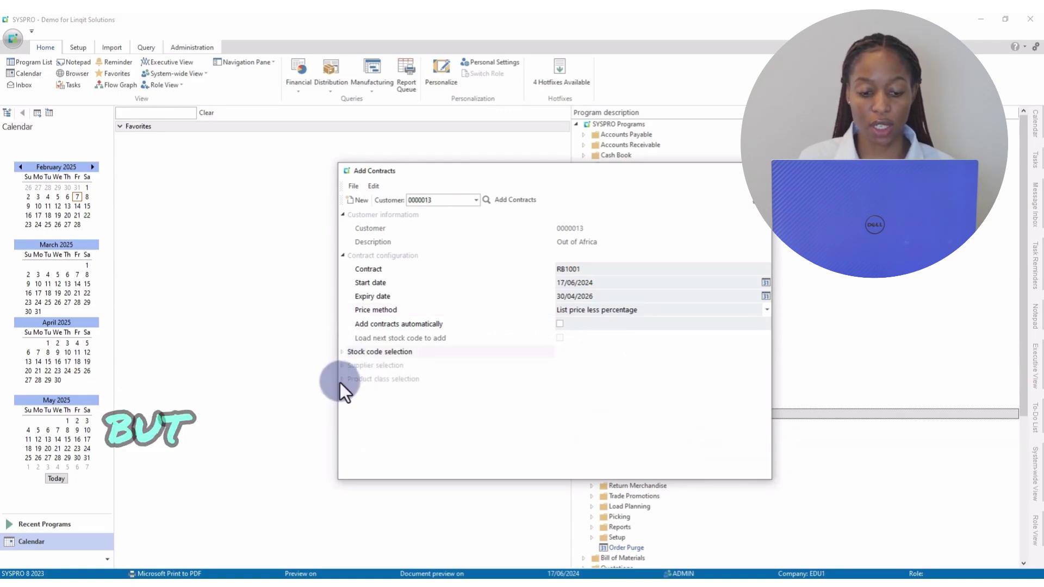
click(343, 379)
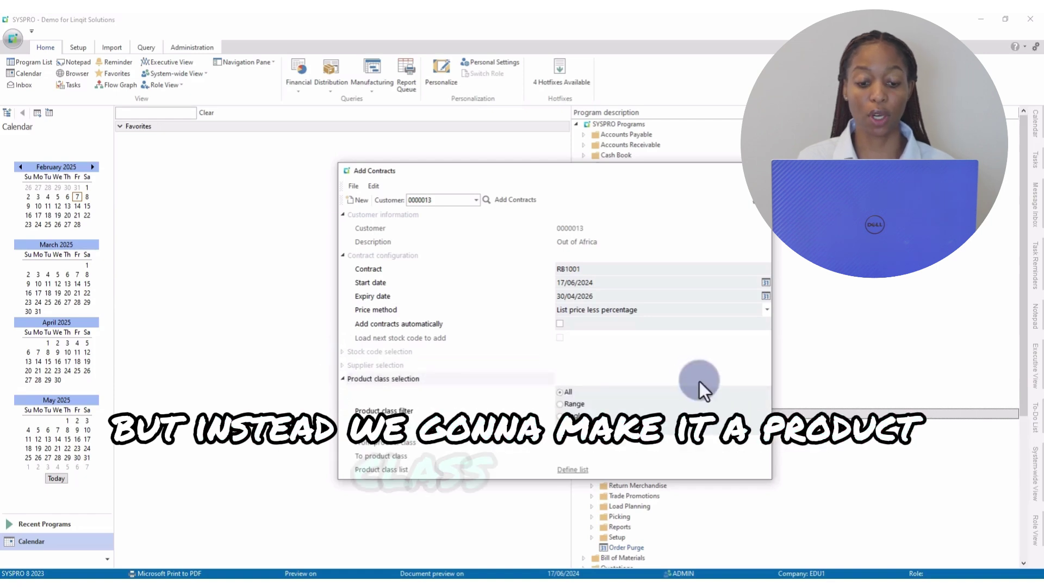
click(560, 417)
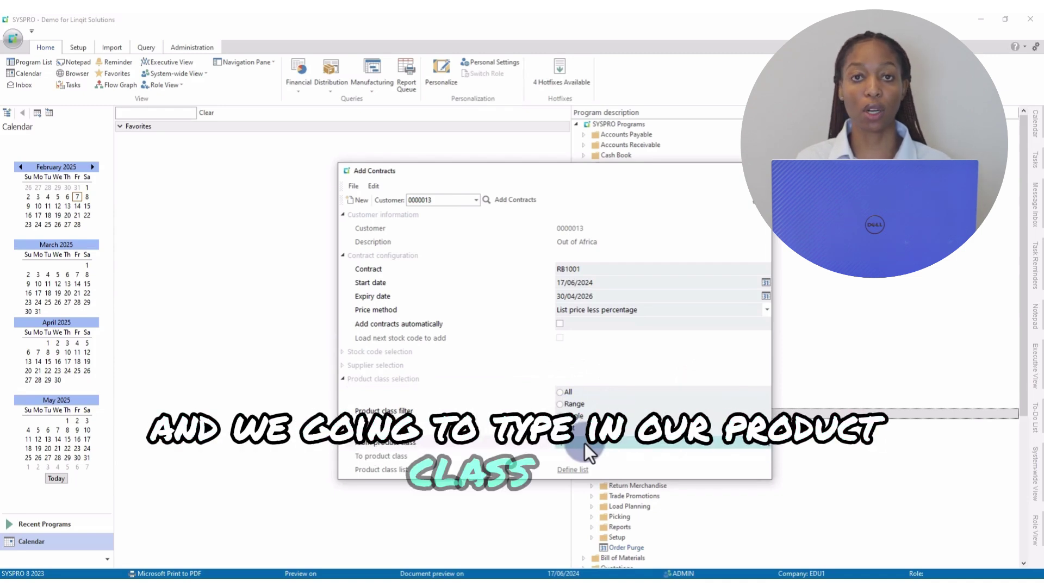
text(RB)
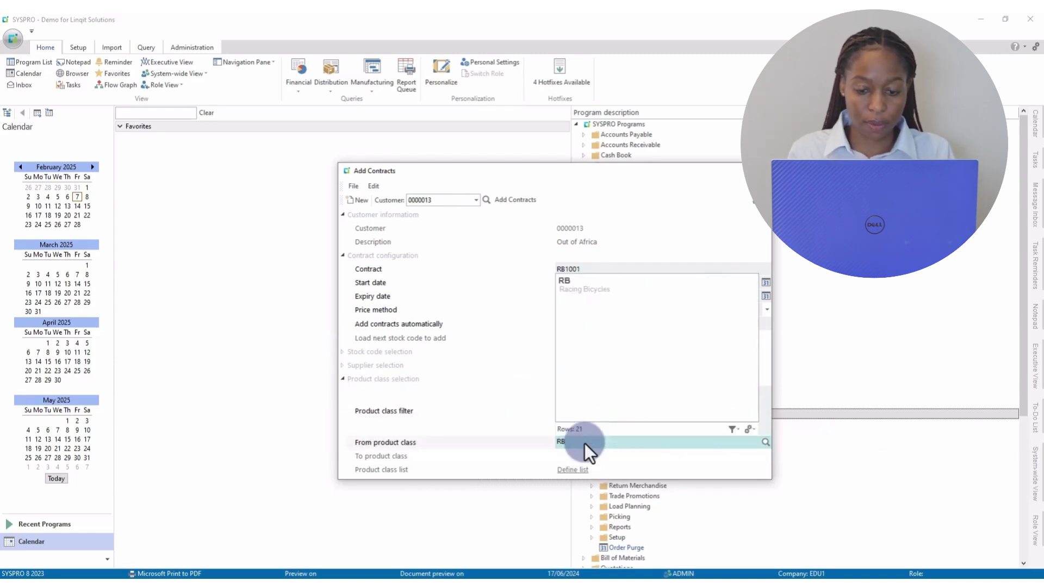
key(Return)
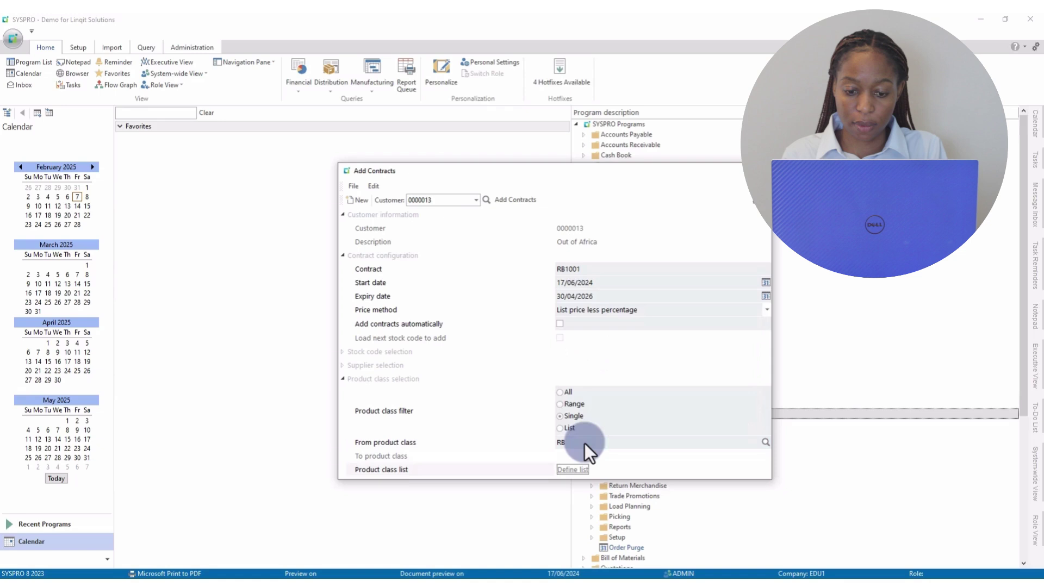
click(508, 200)
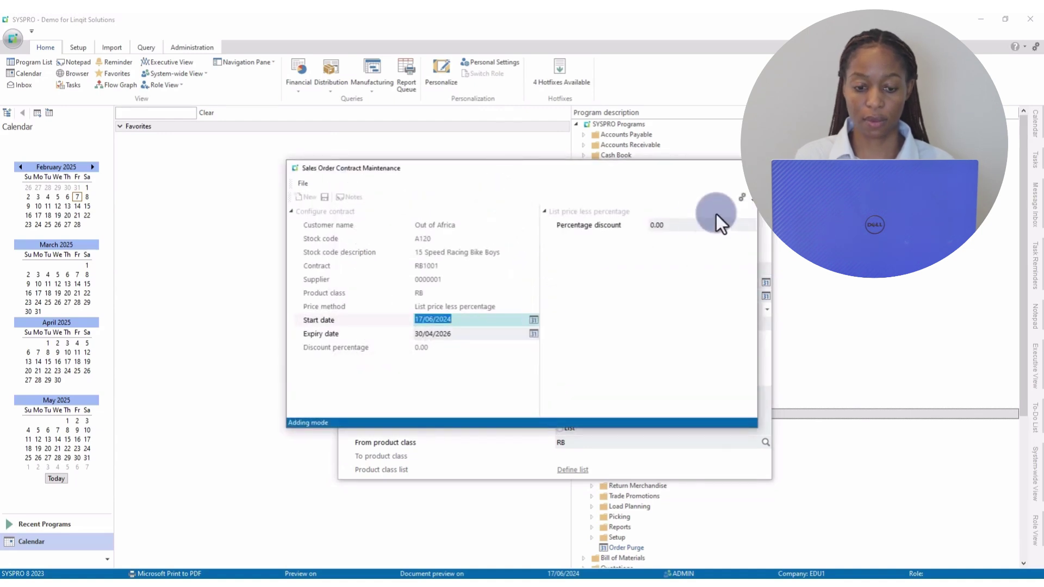
Set the percentage discount to 10 for stock code A120, save the contract, and close the contract maintenance windows
click(682, 226)
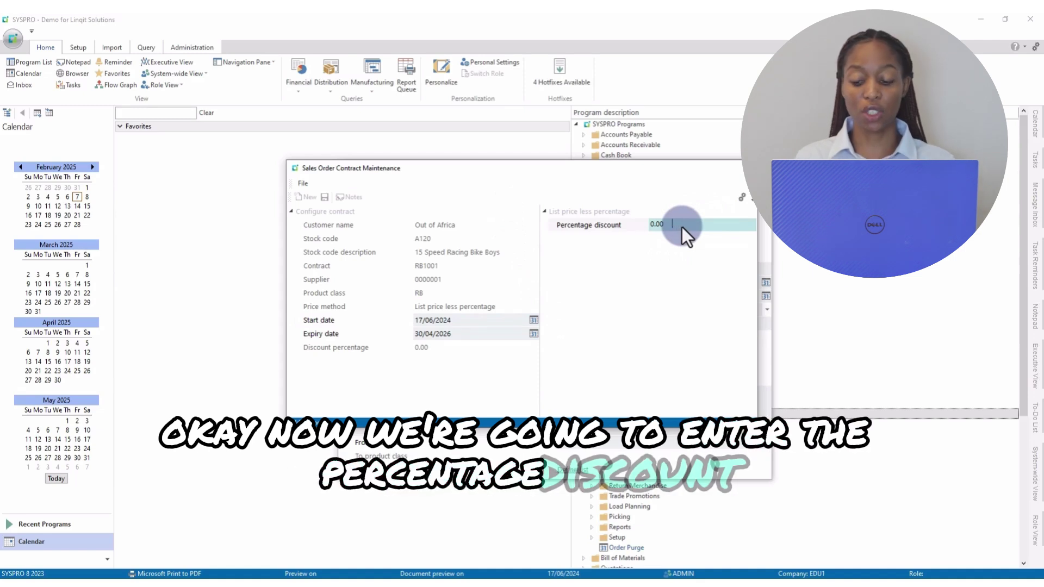
key(BackSpace)
key(BackSpace)
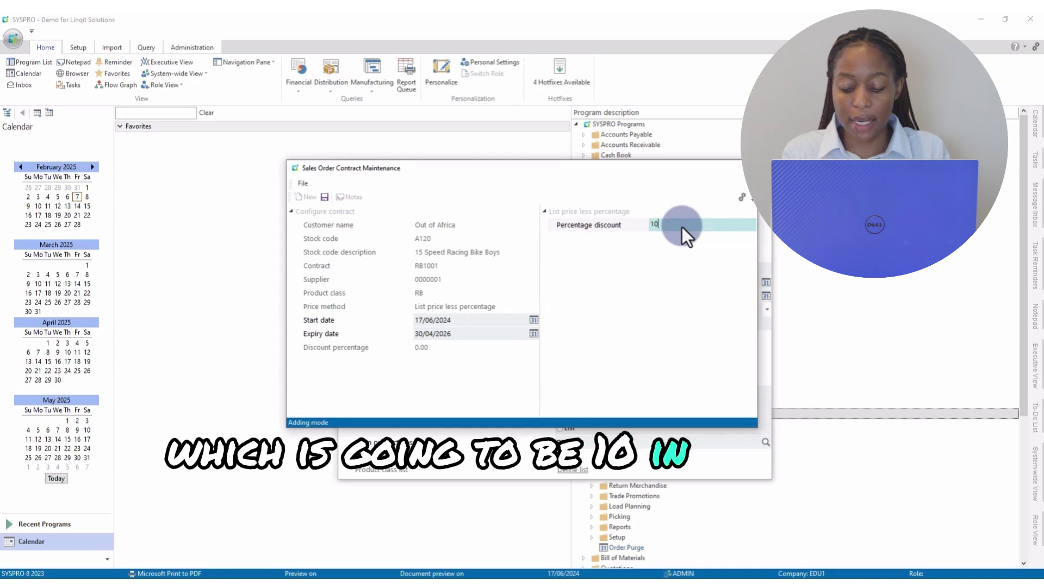
key(Tab)
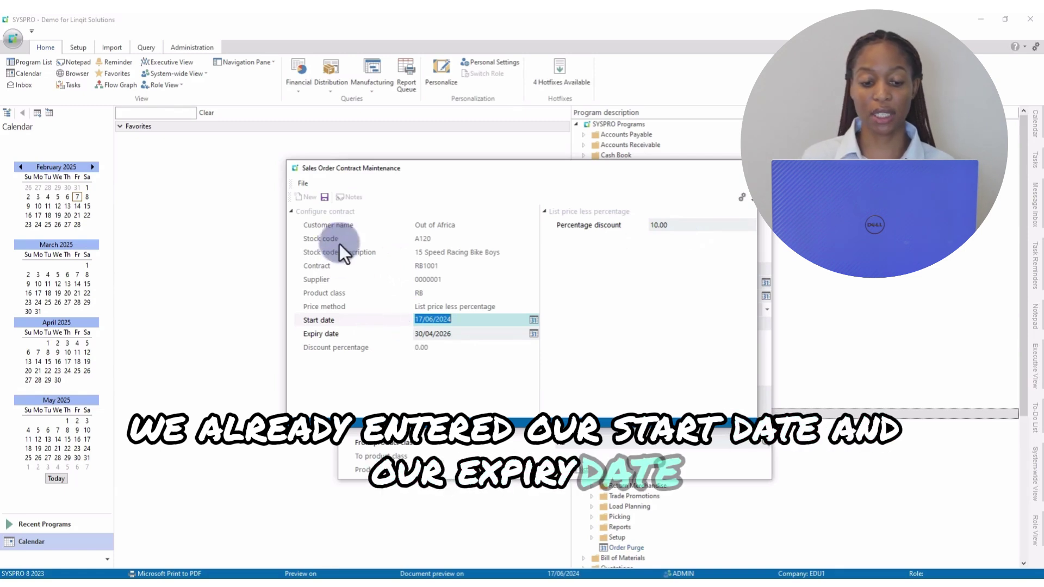
click(324, 197)
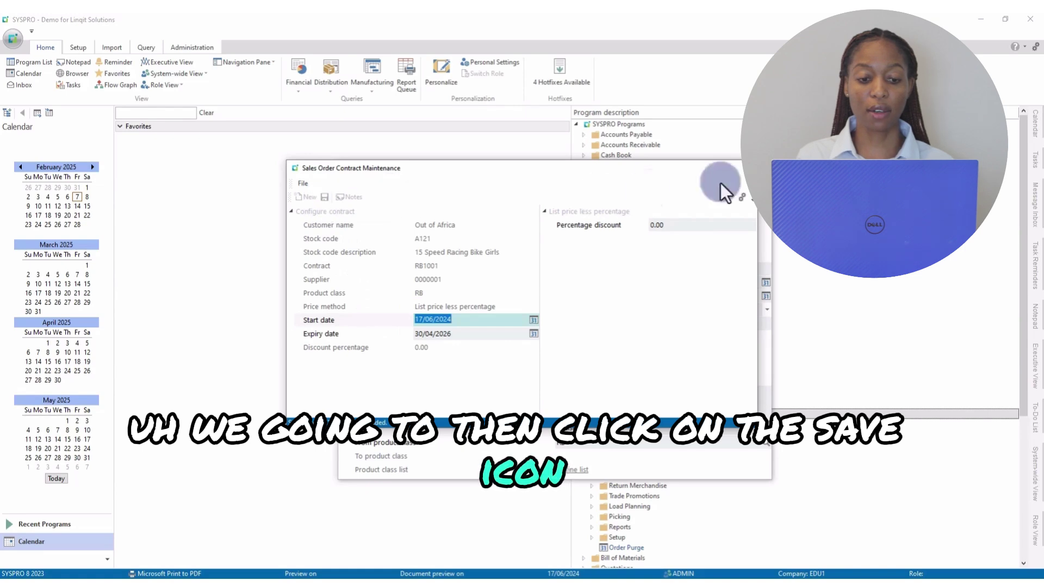
click(748, 171)
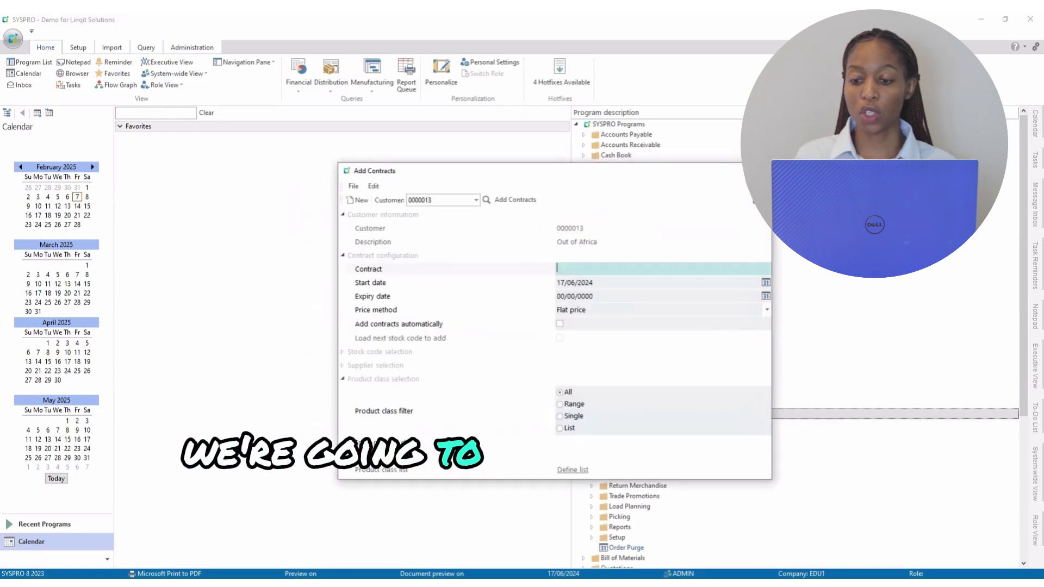
click(759, 171)
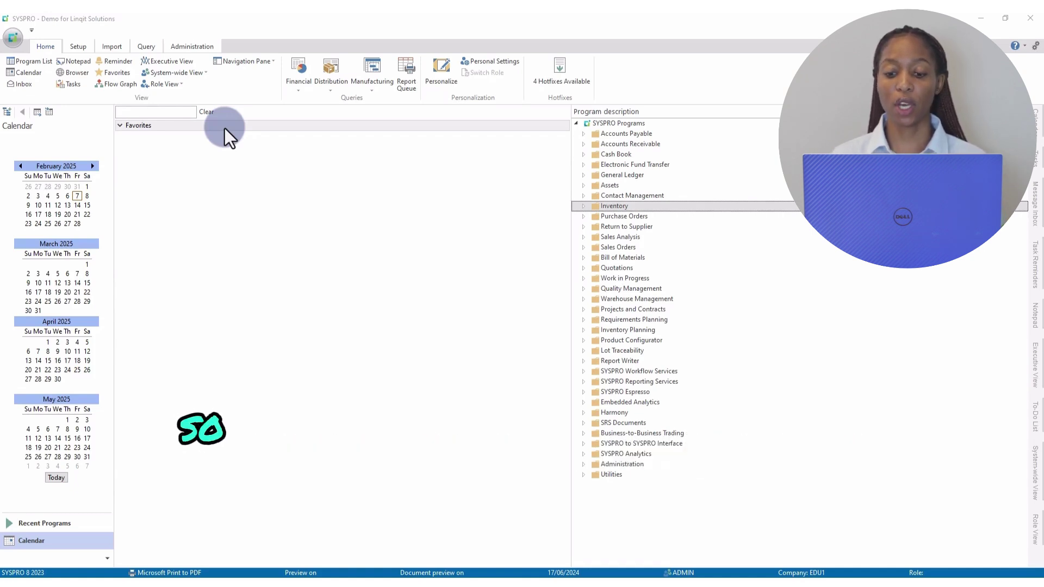
Look up stock code A120 in Inventory Query to check its standard selling price, and close the query
click(584, 207)
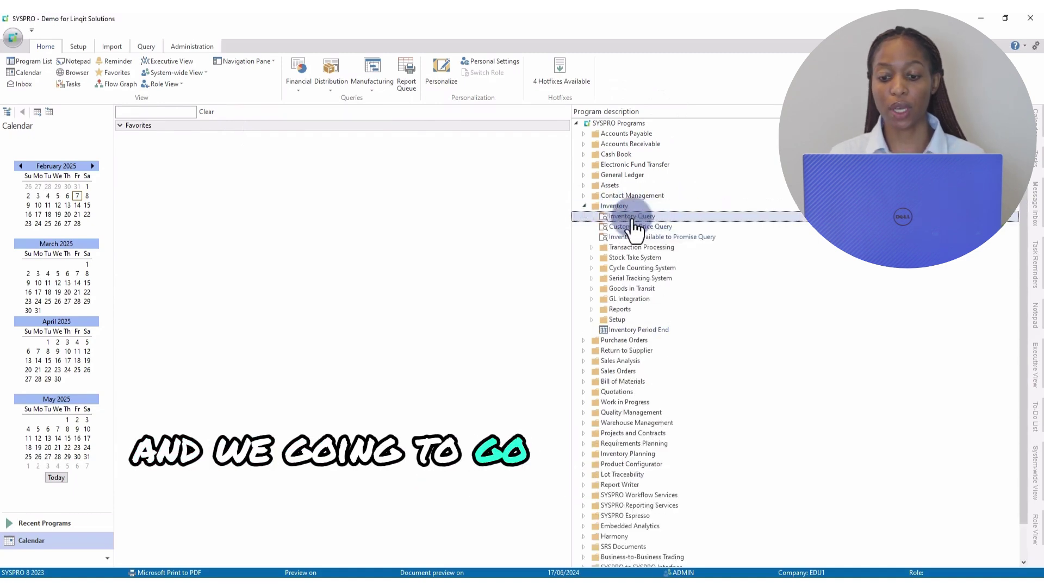
double_click(634, 218)
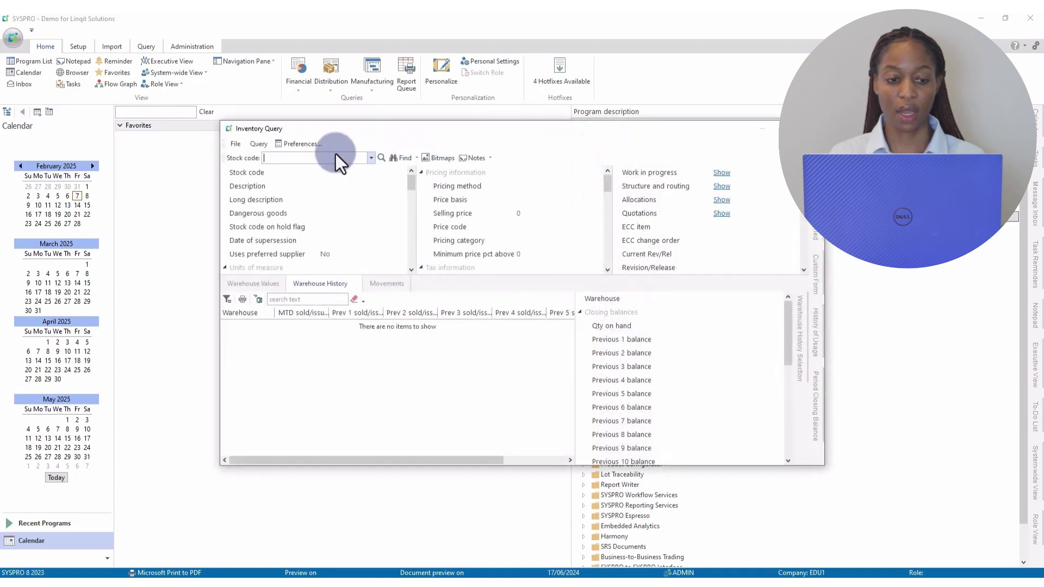
click(322, 158)
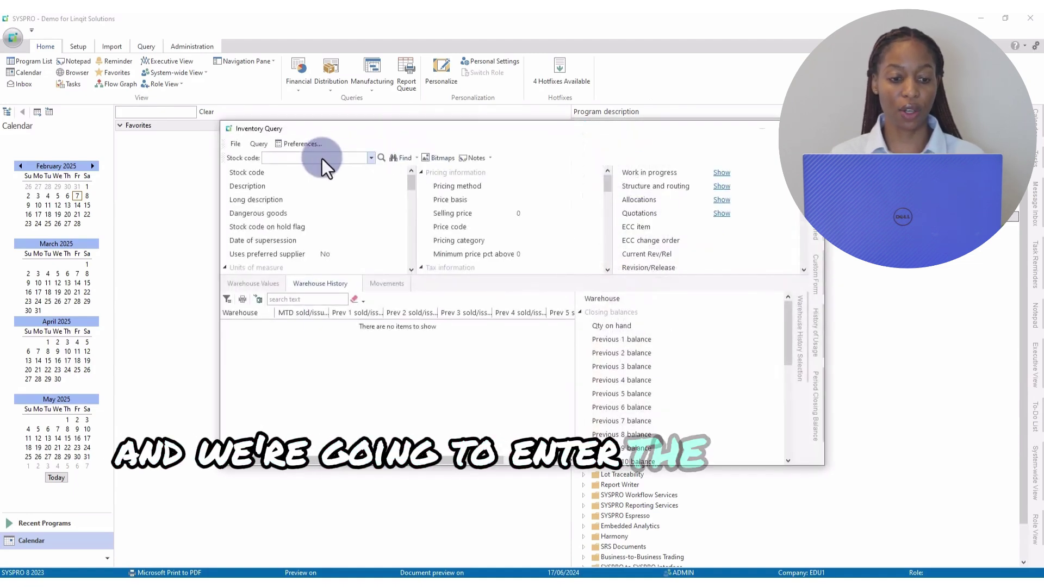
text(A120)
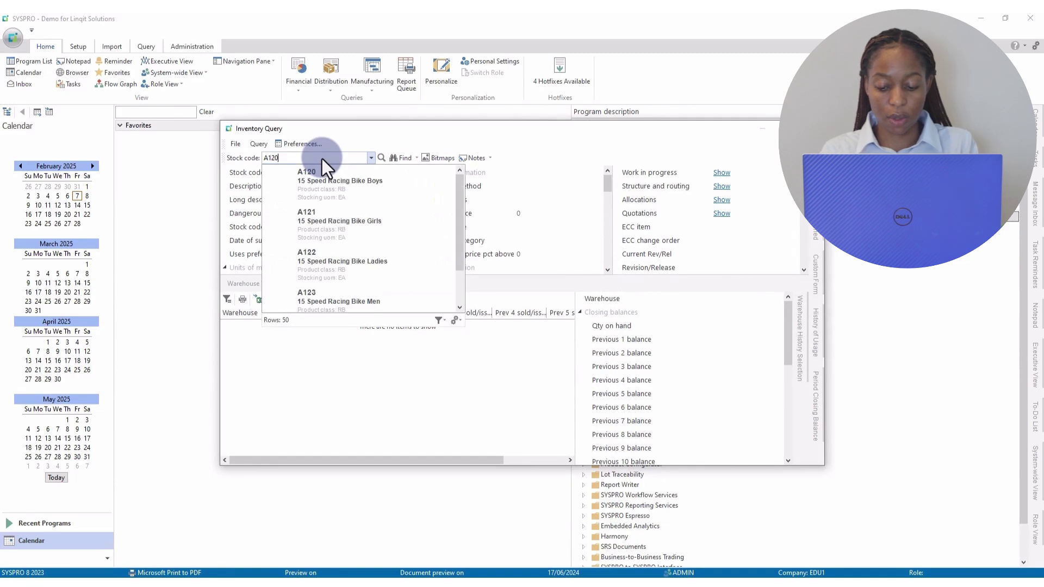
key(Return)
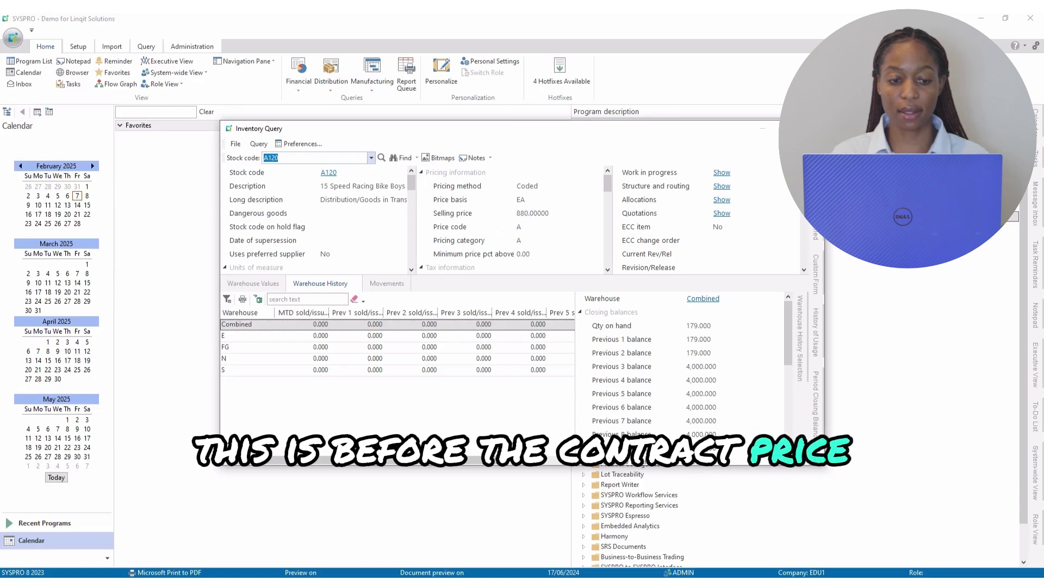
click(812, 128)
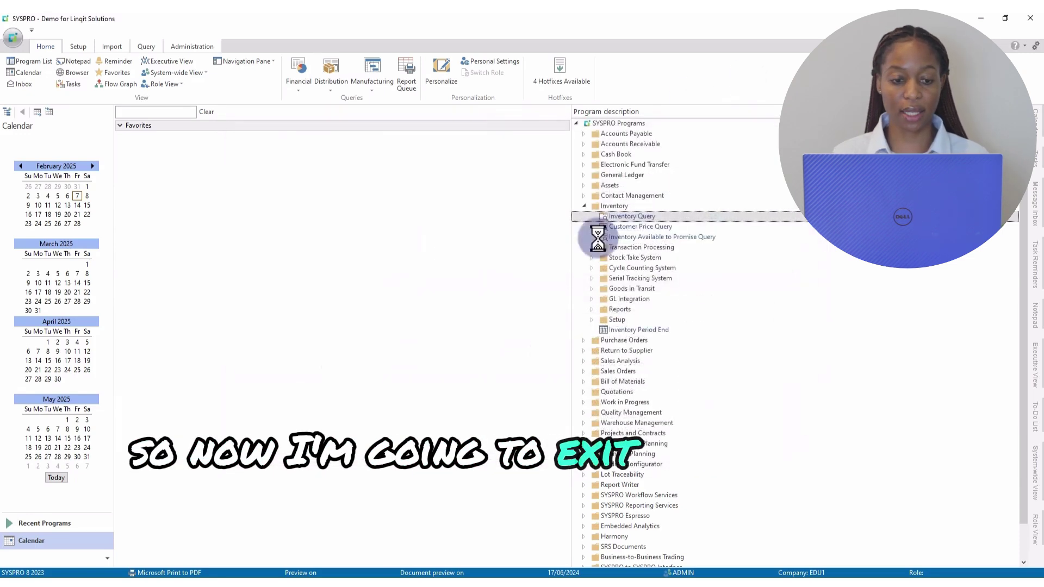
Open Sales Order Entry from Sales Order Processing with the option to place quantity to ship, and maximize its window
click(584, 206)
click(584, 206)
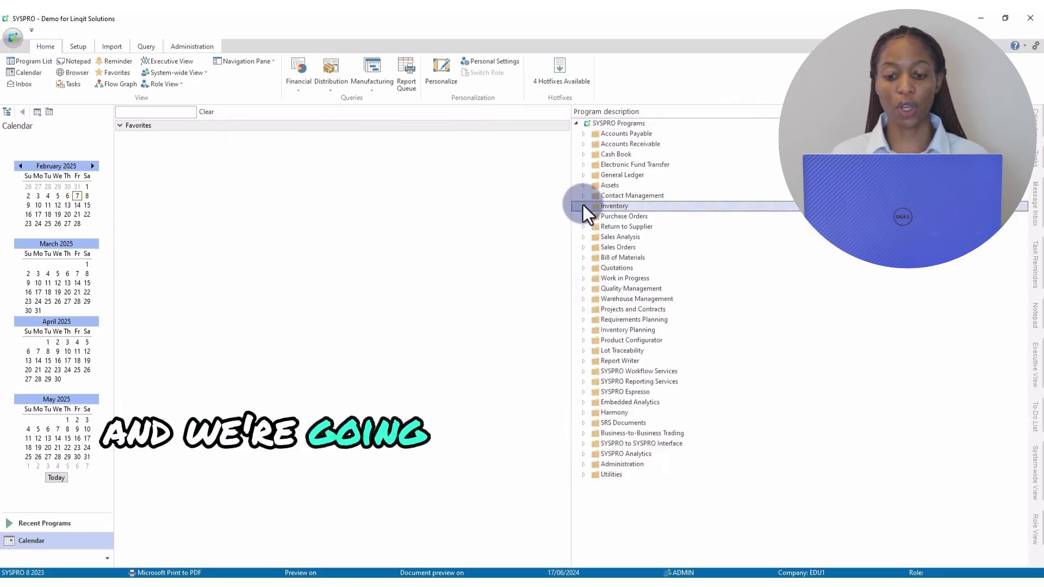
click(582, 248)
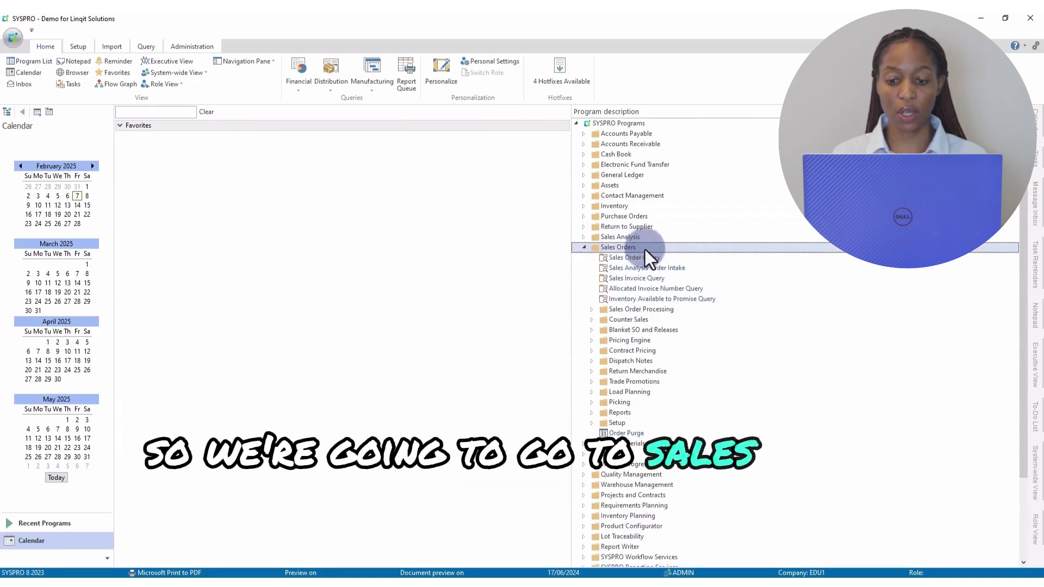
double_click(593, 311)
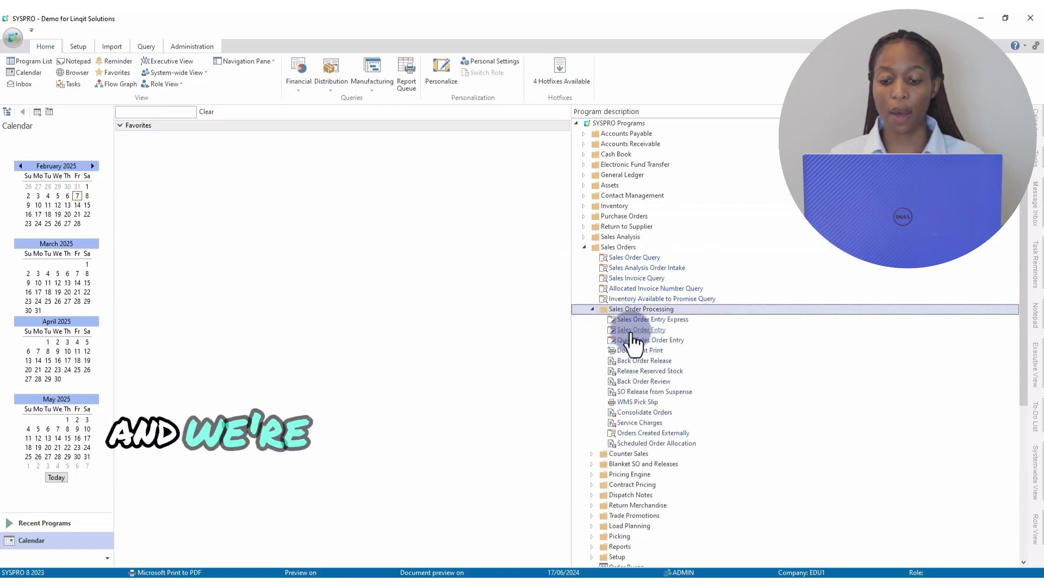
double_click(631, 331)
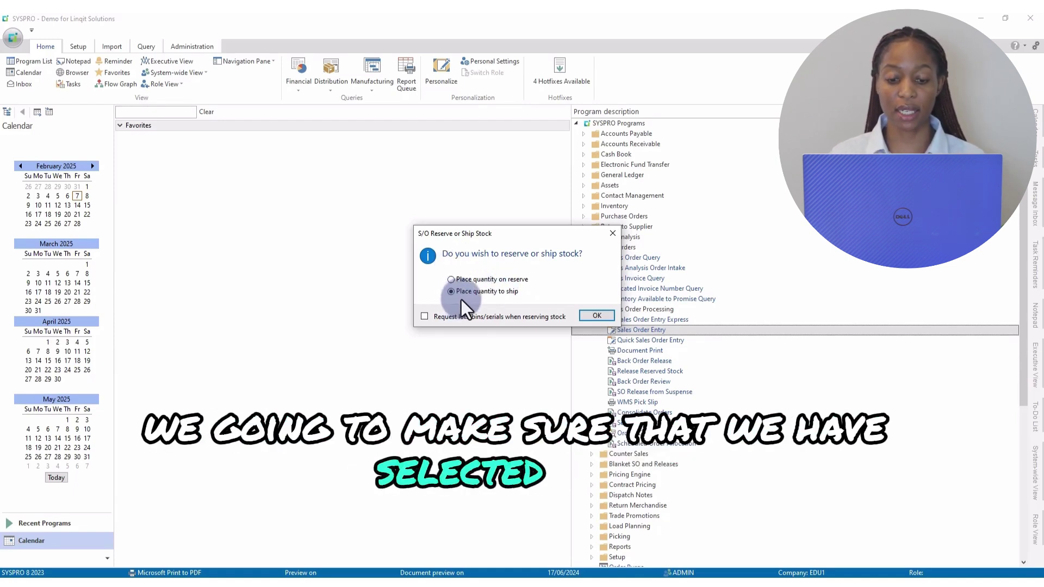
click(596, 316)
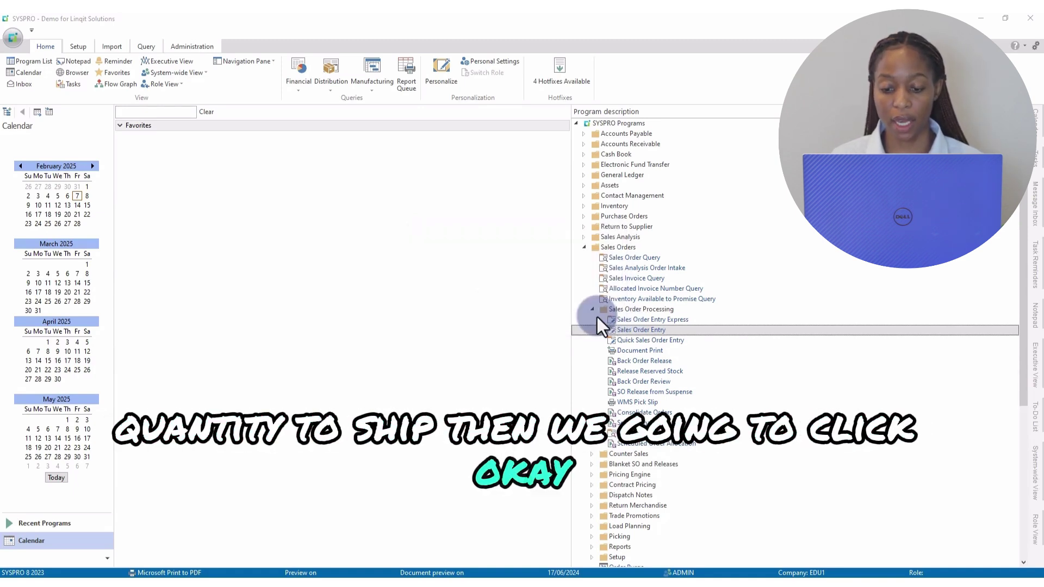
double_click(644, 333)
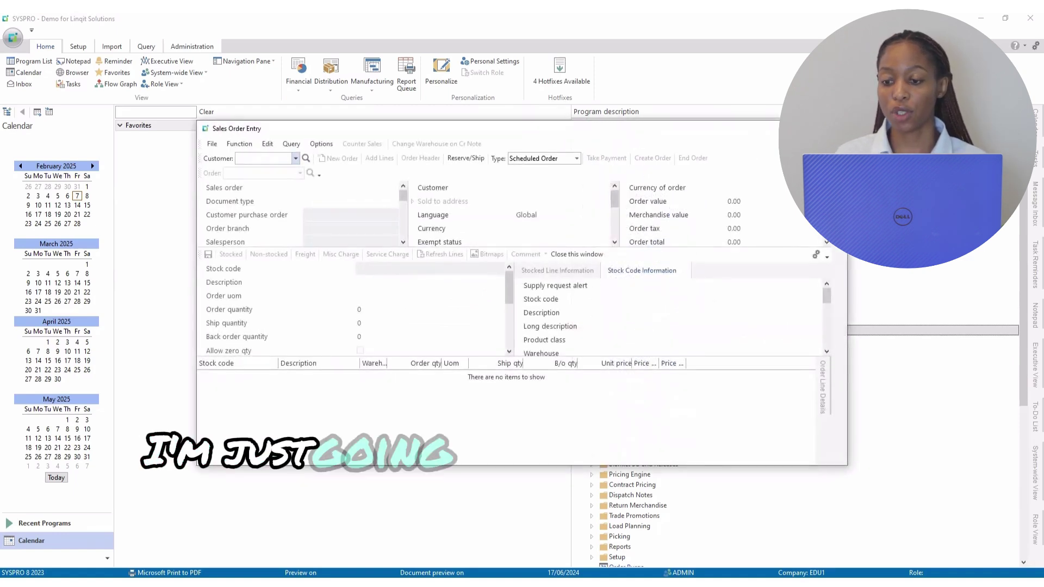
click(808, 128)
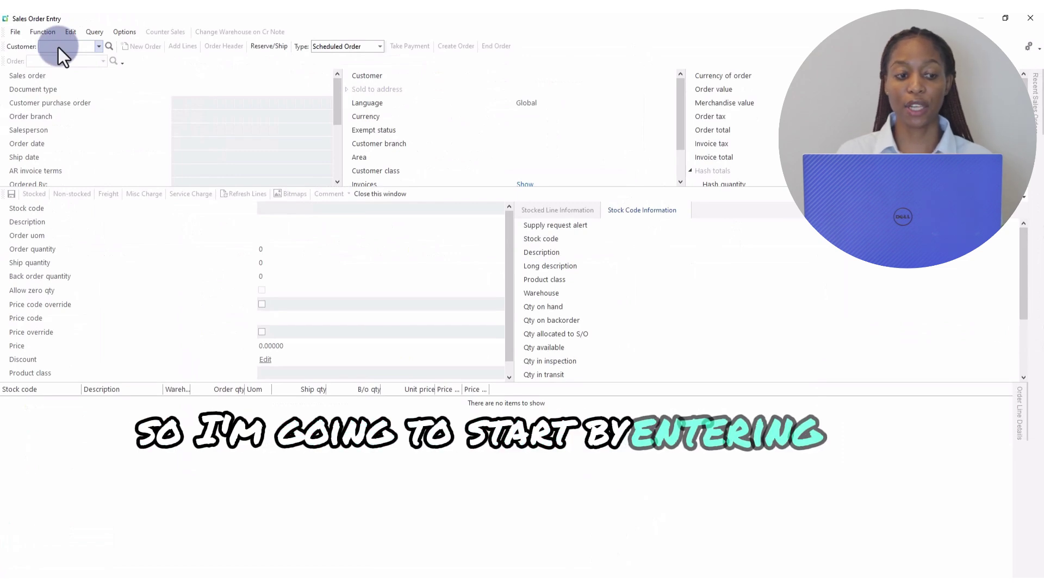
Start a scheduled order for the customer Out of Africa and enter the customer's purchase order number
text(13)
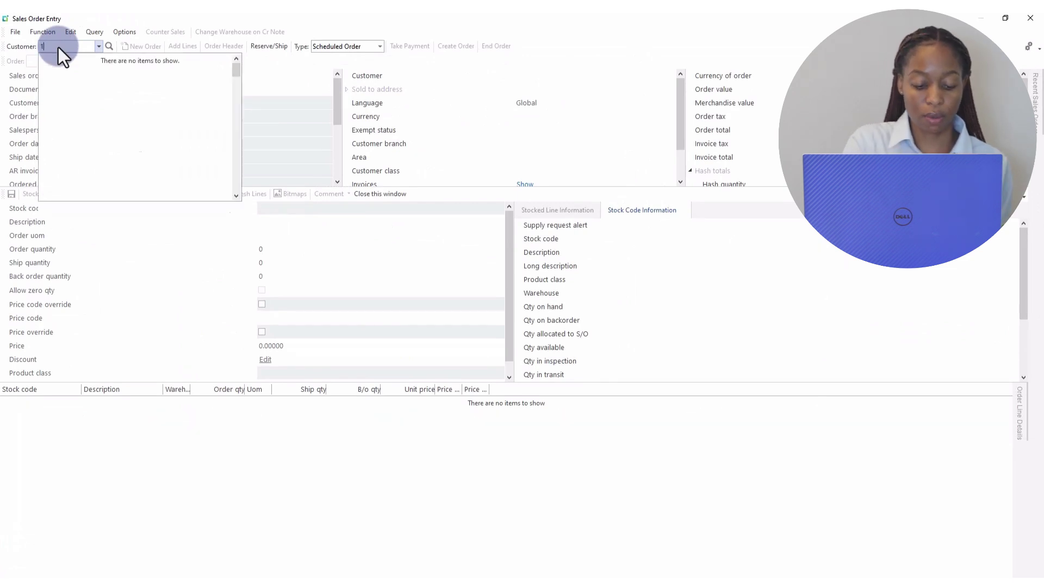
key(Tab)
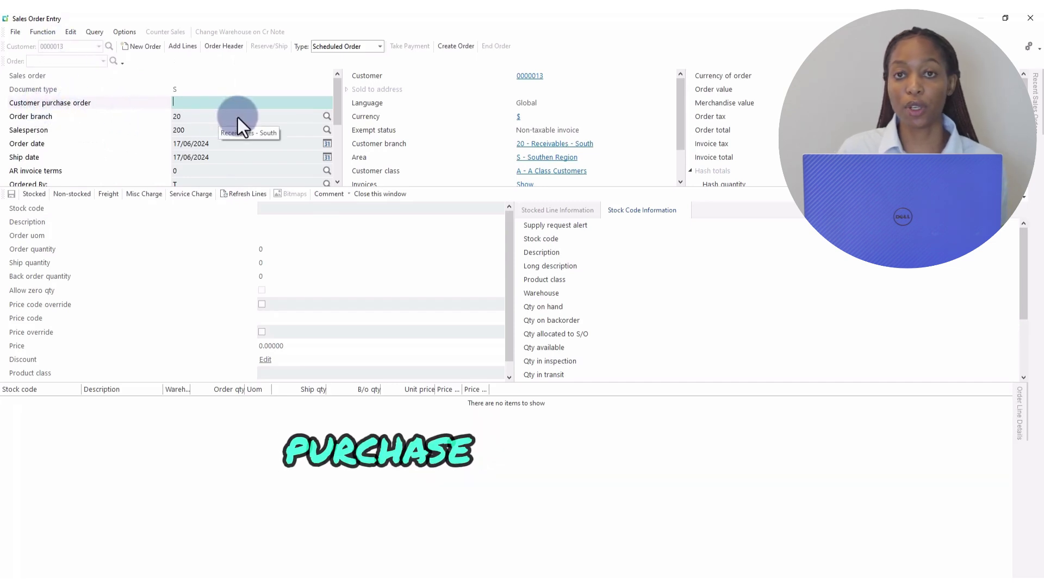
text(RTR4)
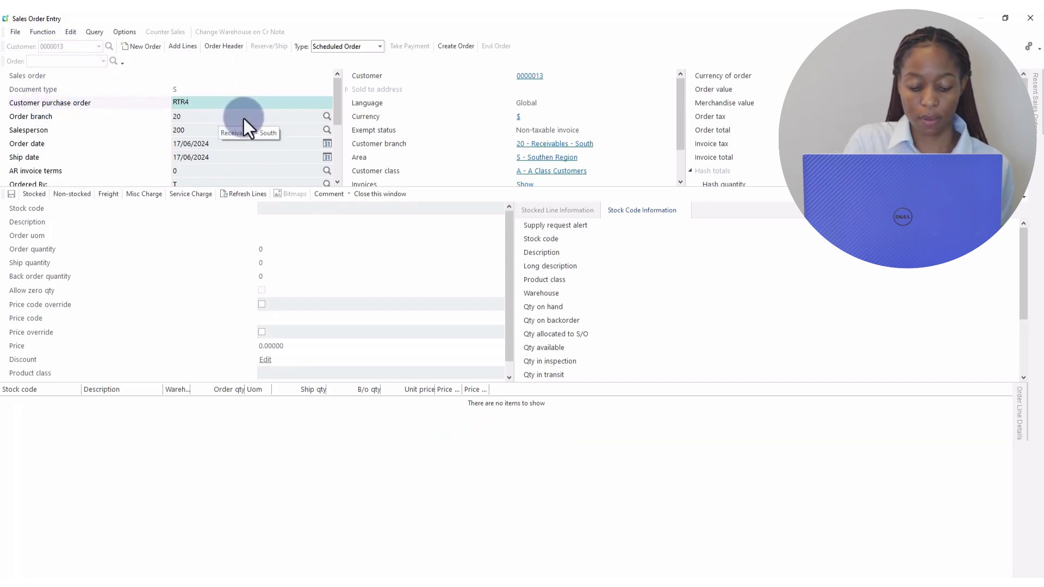
key(Tab)
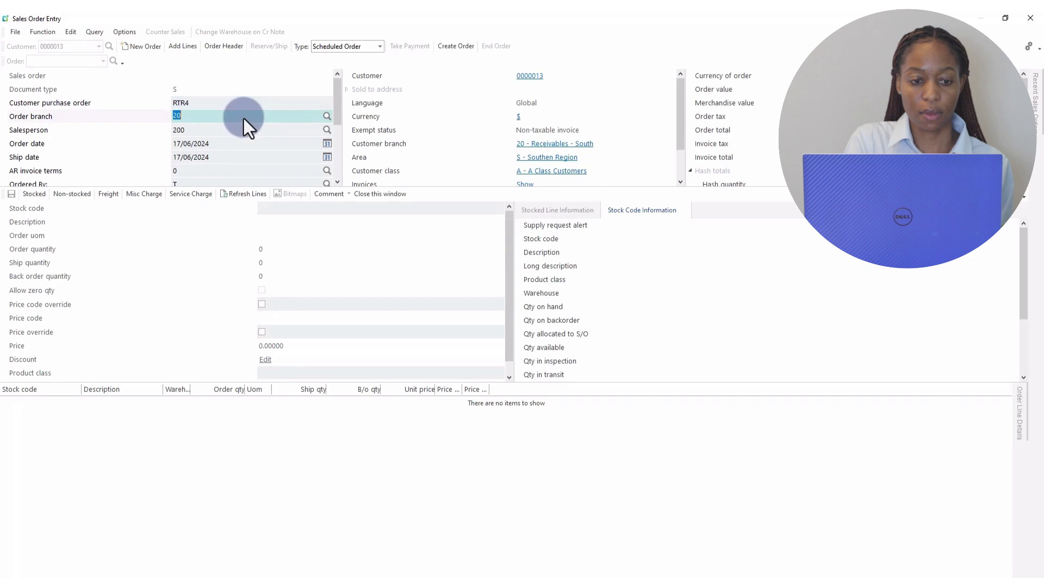
Add an order line for stock code A120 with an order quantity of 1 and check its contract price
click(184, 47)
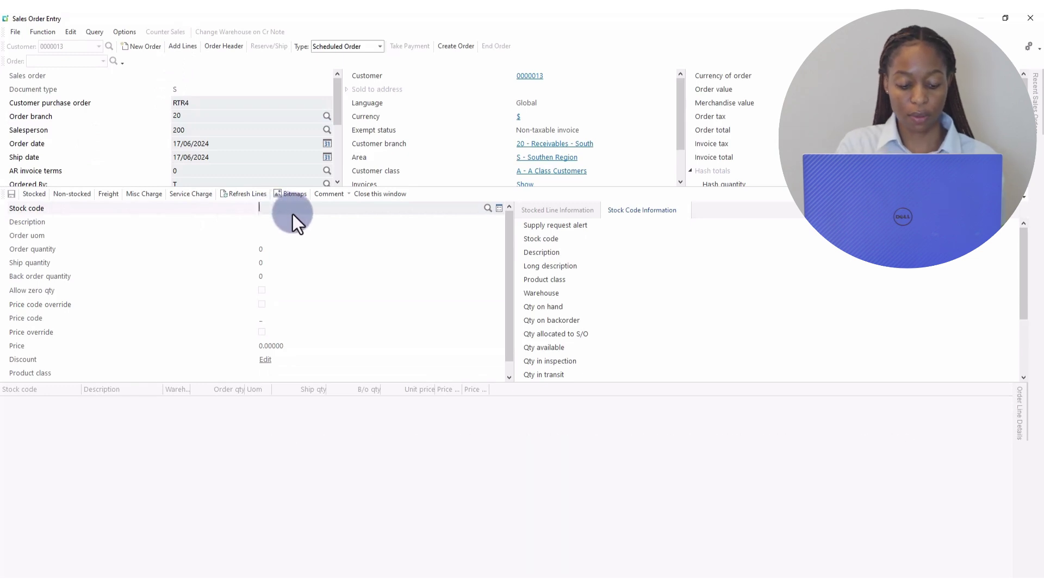
text(A12)
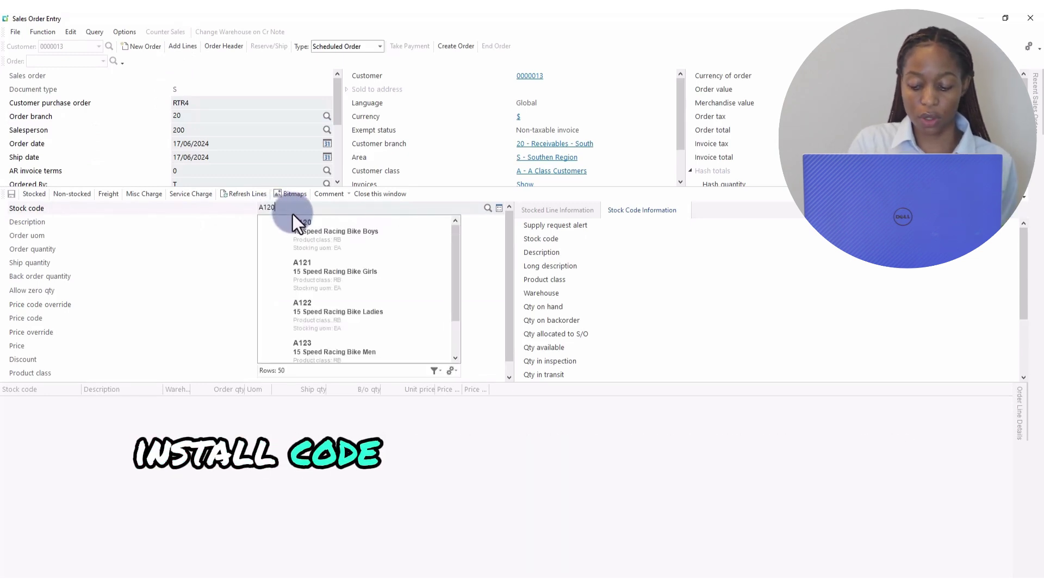
text(0)
key(Tab)
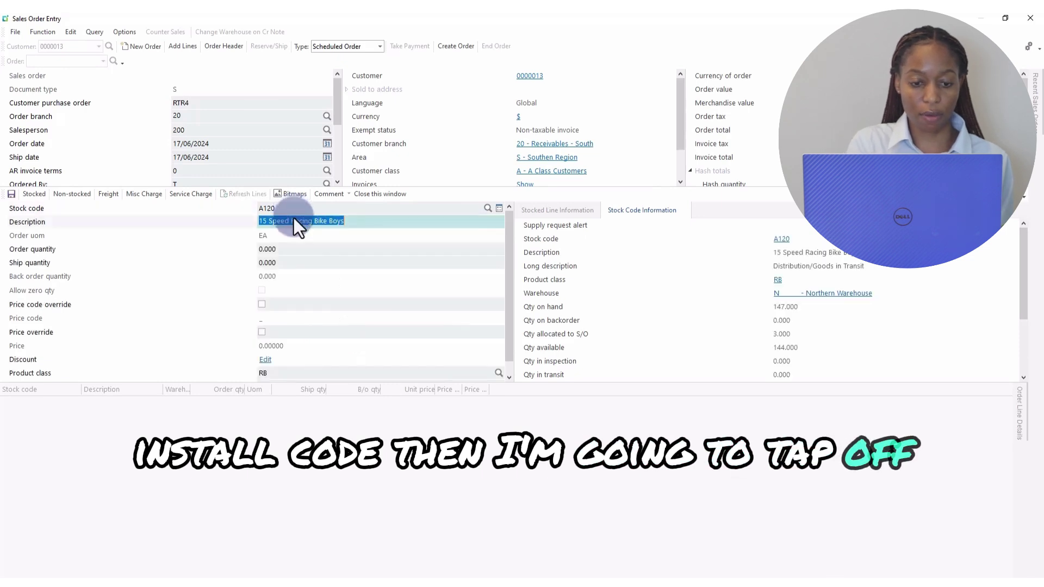
click(285, 248)
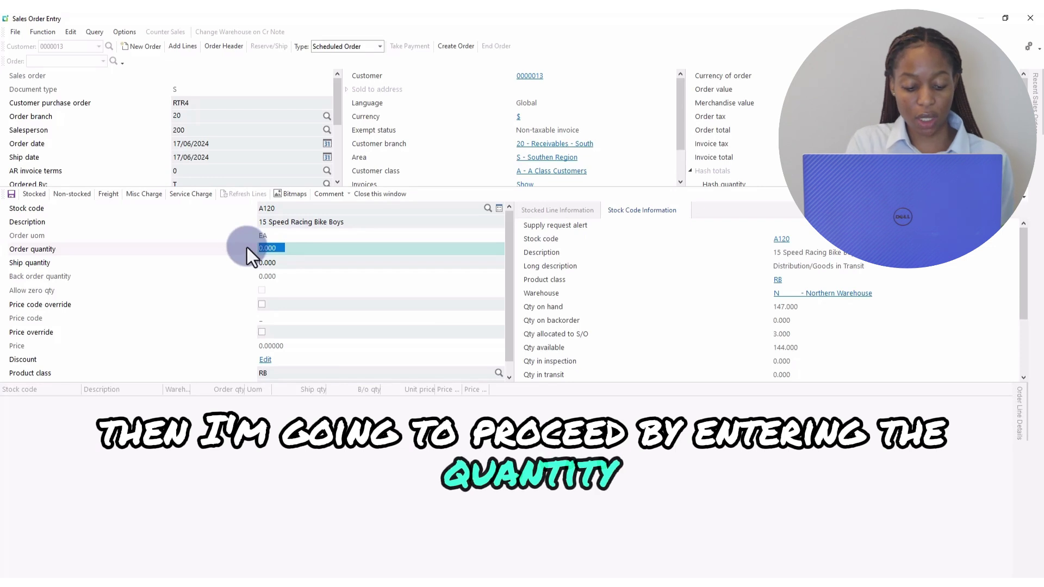
text(1)
key(Tab)
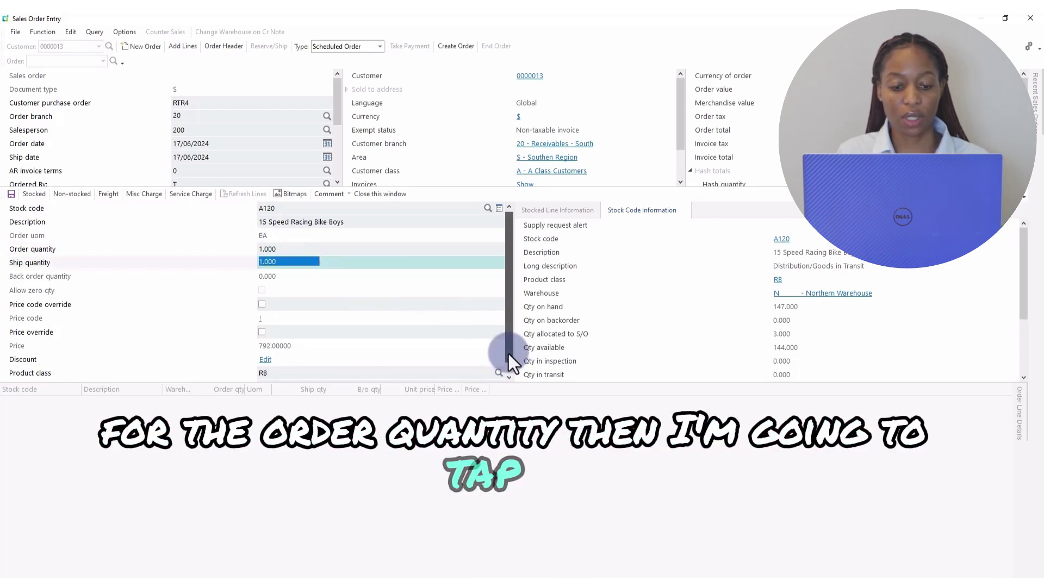
scroll(508, 356, down, 1)
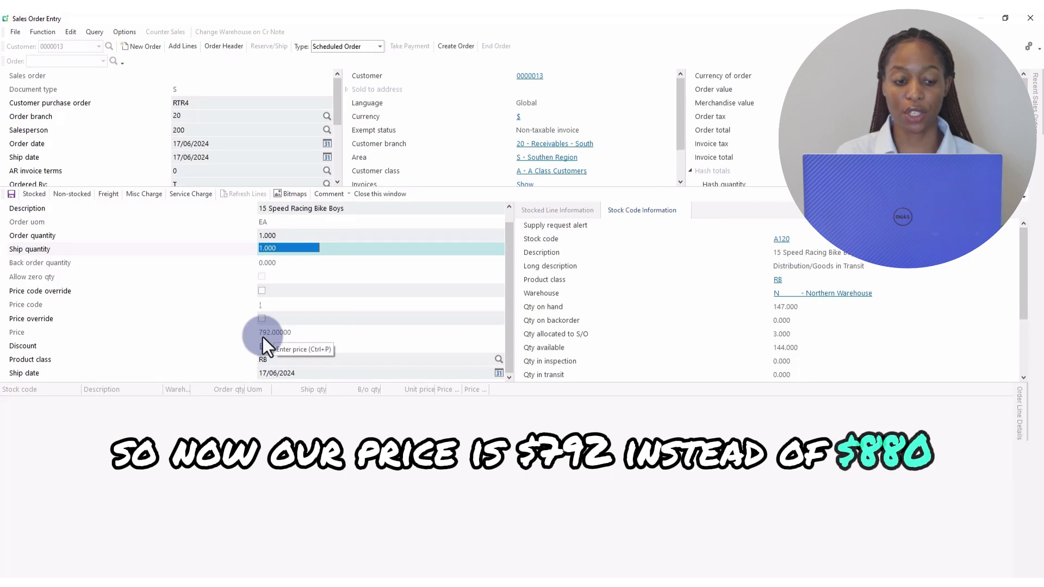
Save the order line, allocate its quantity of 1 from bin N, accept the allocation, and refresh the order lines
click(11, 194)
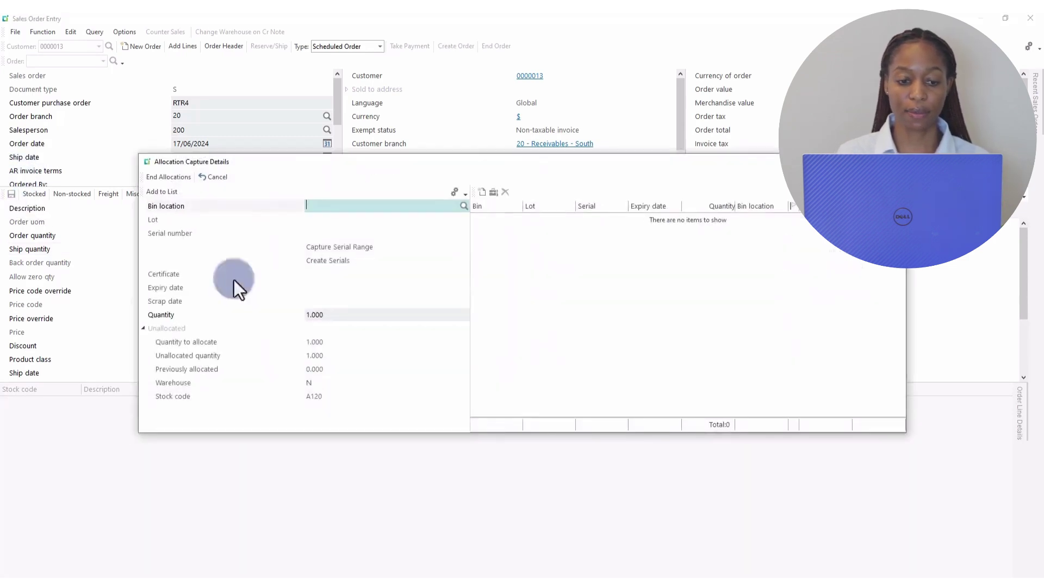
click(465, 206)
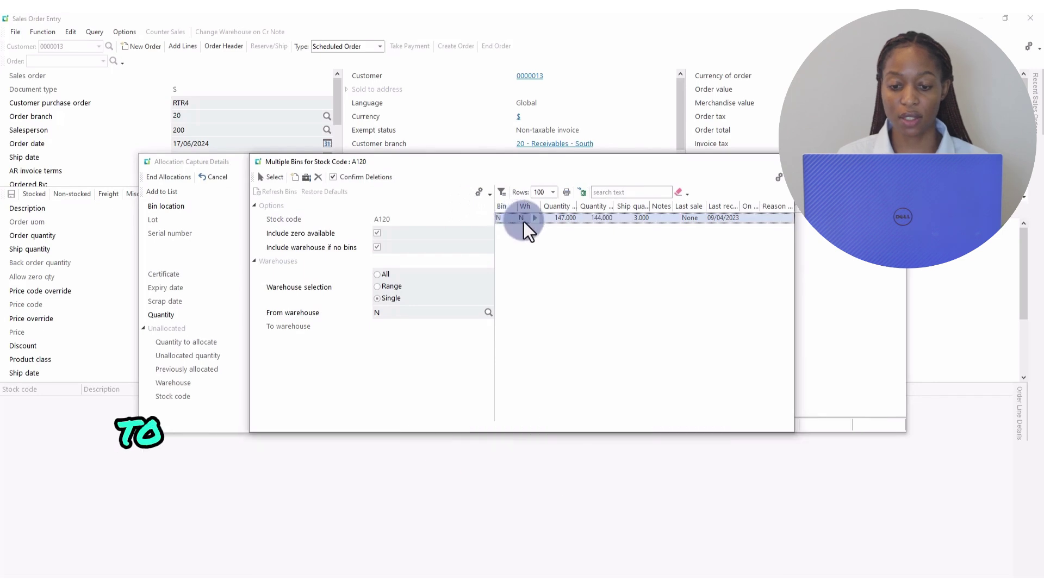
click(259, 178)
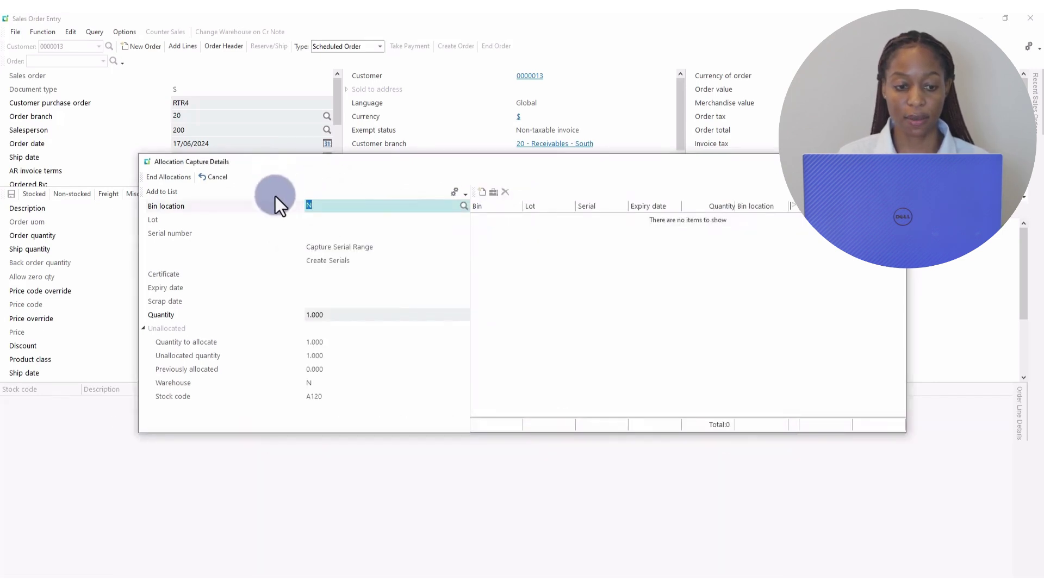
click(160, 193)
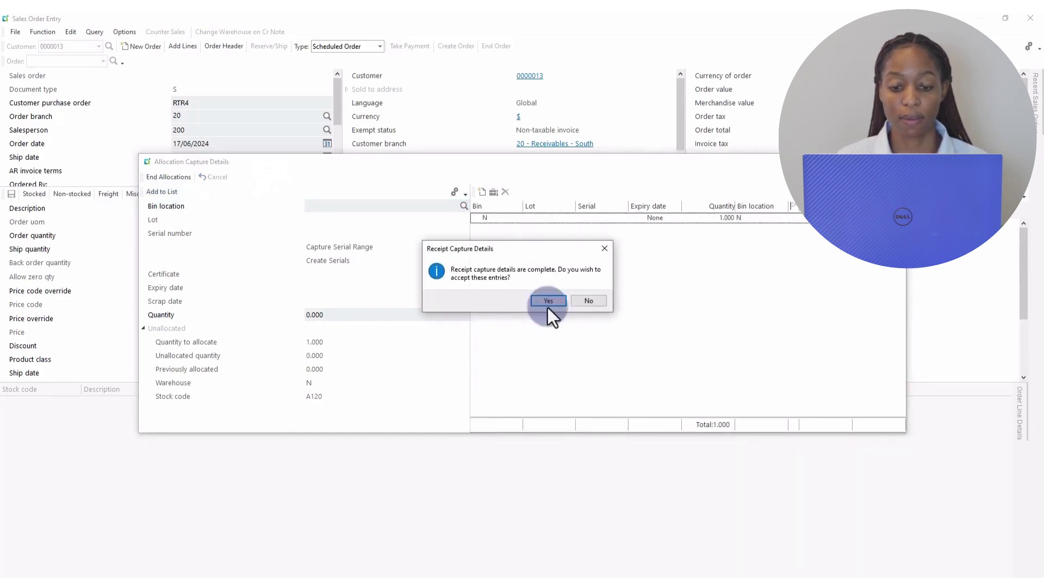
click(549, 301)
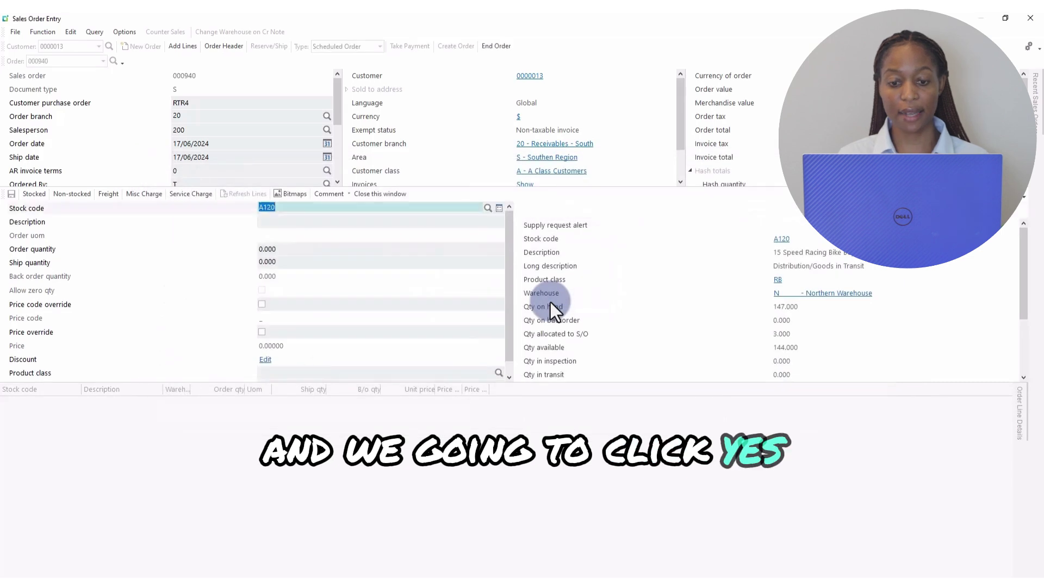
click(251, 194)
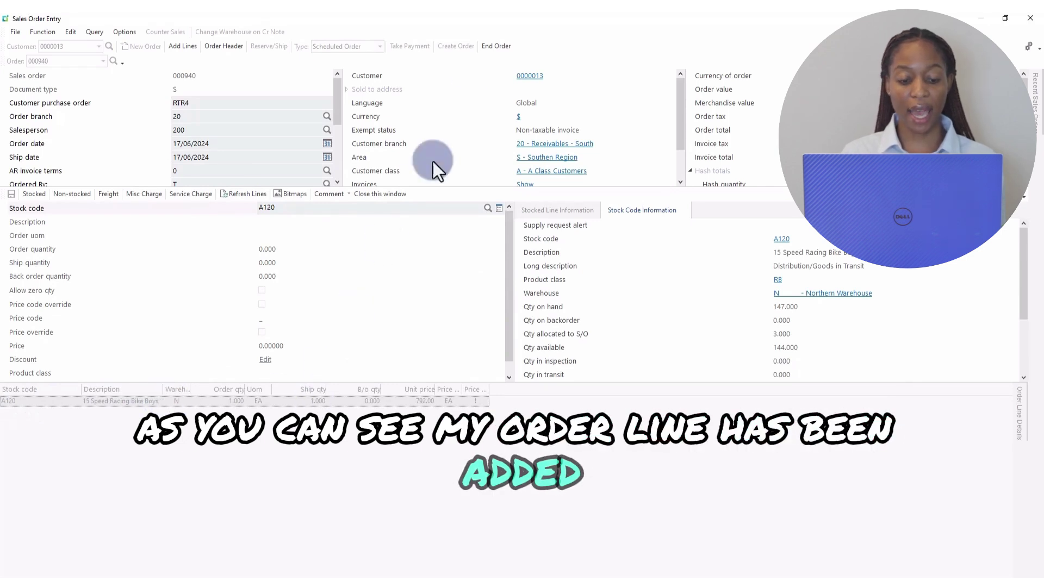
End the sales order without printing a document and close Sales Order Entry along with its totals summary
click(494, 46)
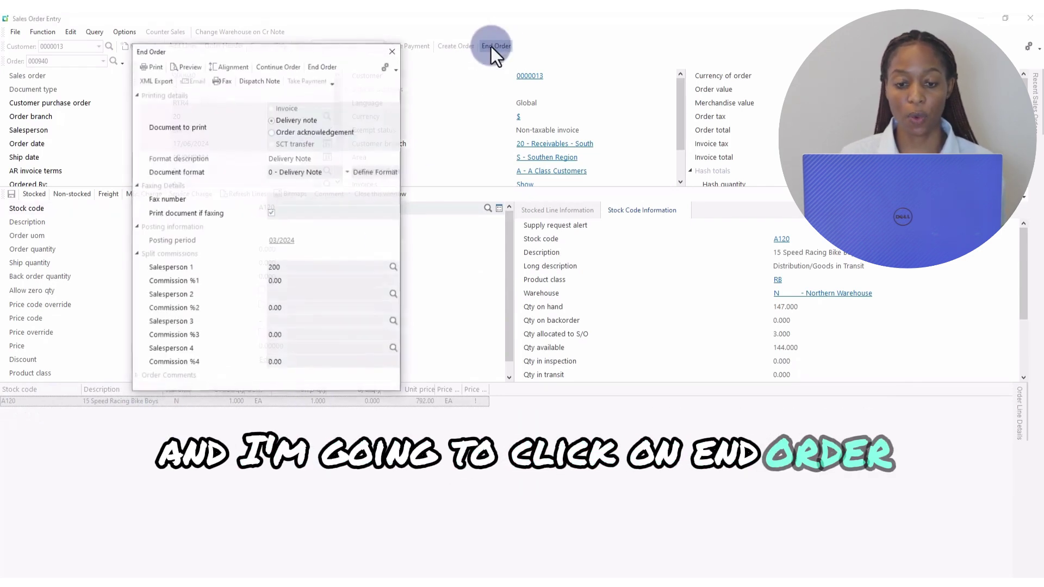
click(320, 67)
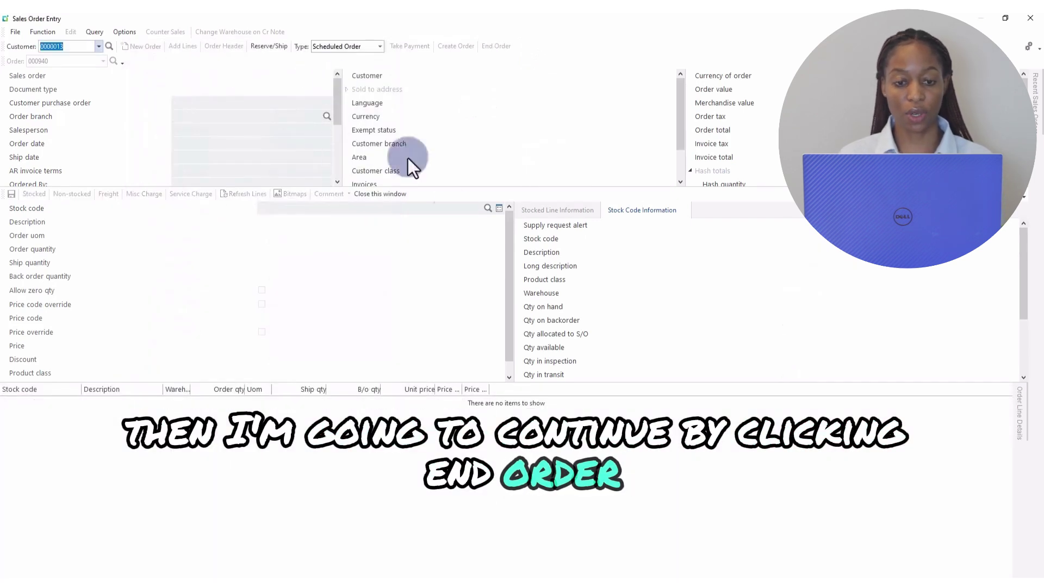
click(1031, 18)
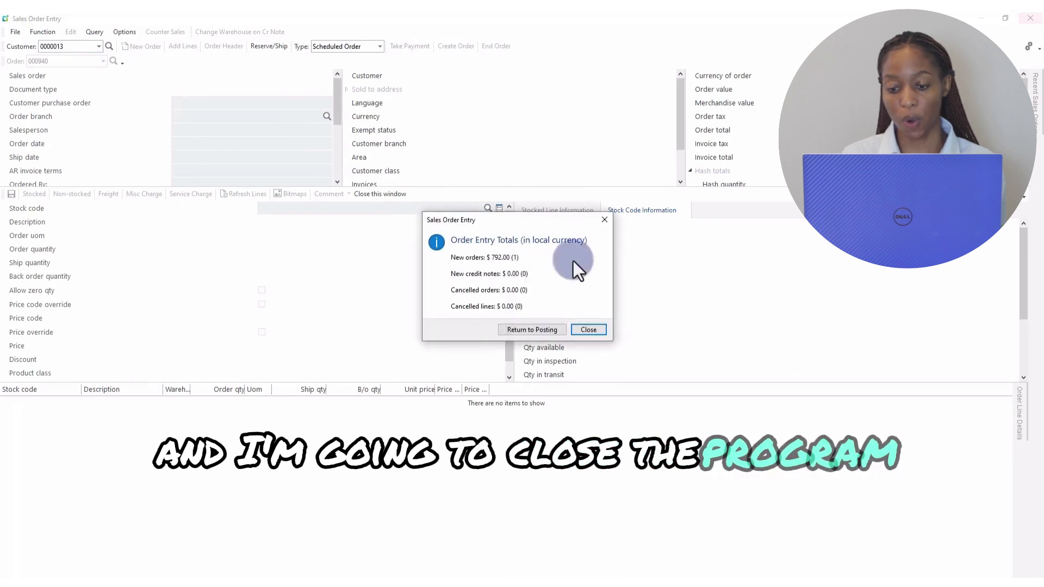
click(593, 330)
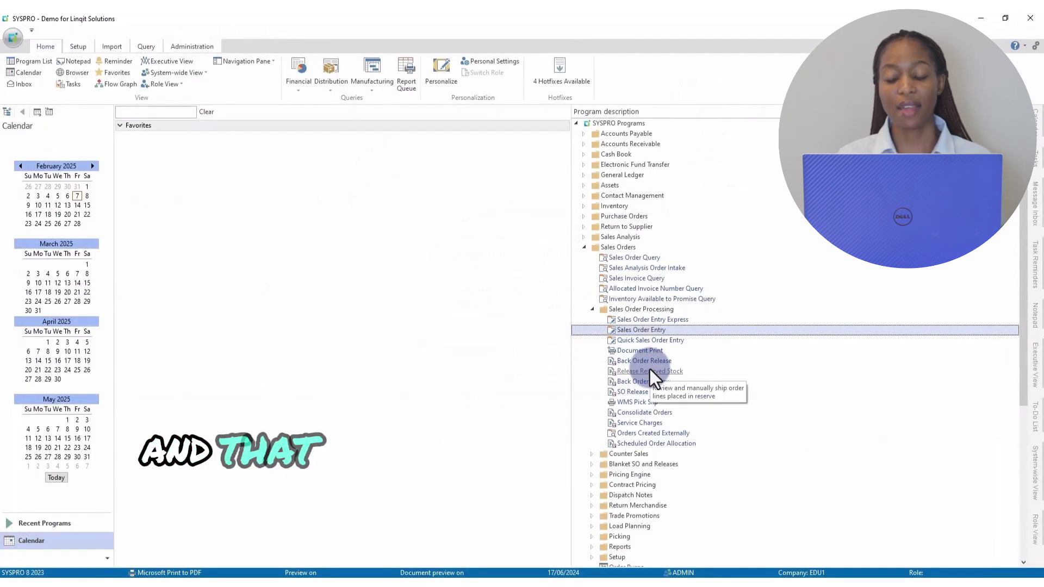